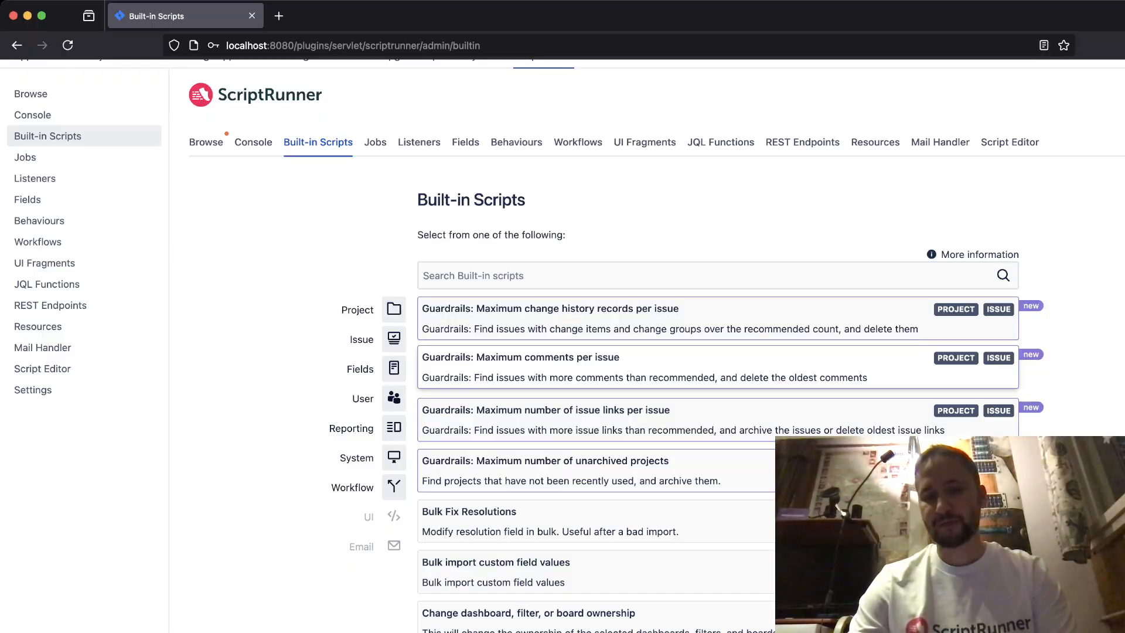
- Open the "Guardrails: Maximum comments per issue" script and set its maximum comments to 50
{"action": "left_click", "coordinate": [586, 368]}
{"action": "scroll", "coordinate": [562, 368], "scroll_direction": "down", "scroll_amount": 1}
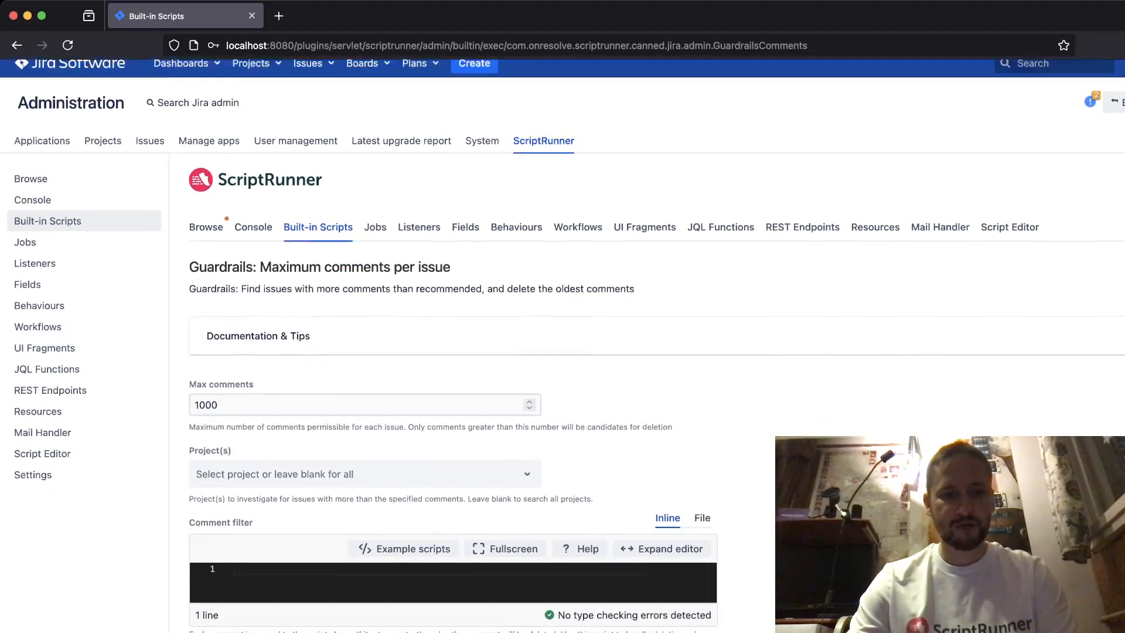
{"action": "scroll", "coordinate": [562, 346], "scroll_direction": "down", "scroll_amount": 3}
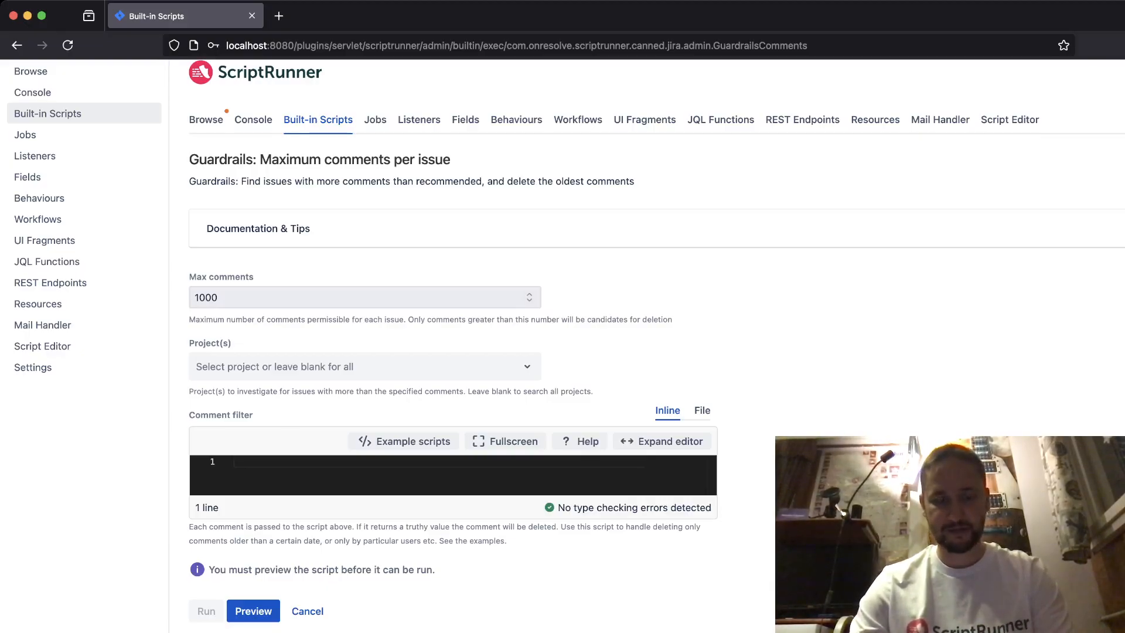
{"action": "left_click", "coordinate": [219, 298]}
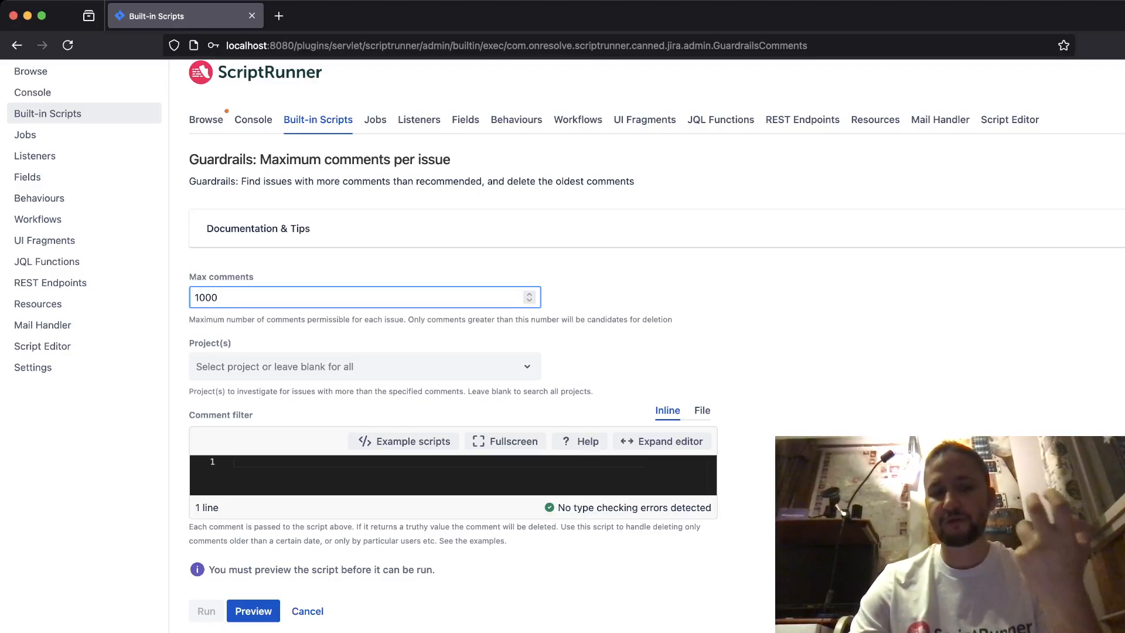
{"action": "key", "text": "super+a"}
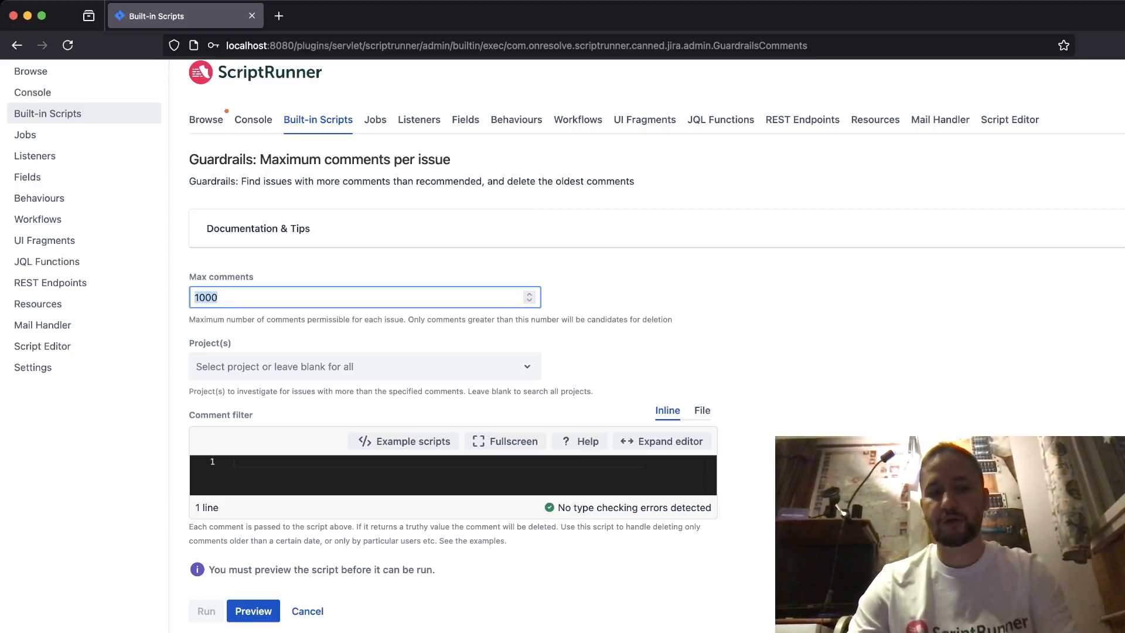
{"action": "type", "text": "50"}
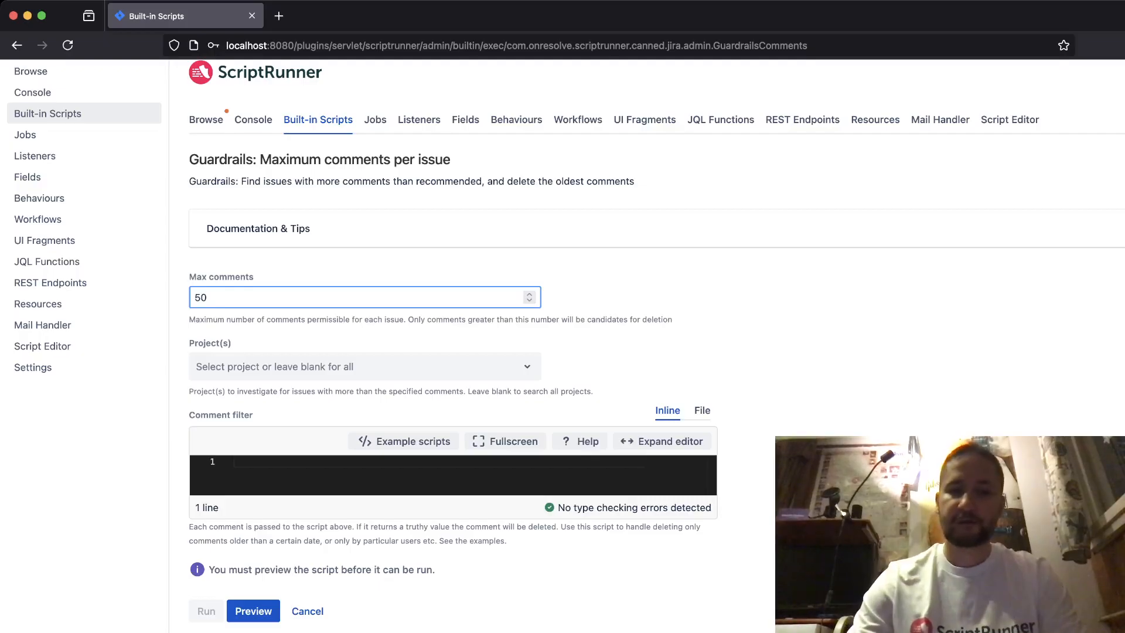
- Limit the script to the Kanban project and preview it, checking the result and the type-checking status
{"action": "left_click", "coordinate": [364, 367]}
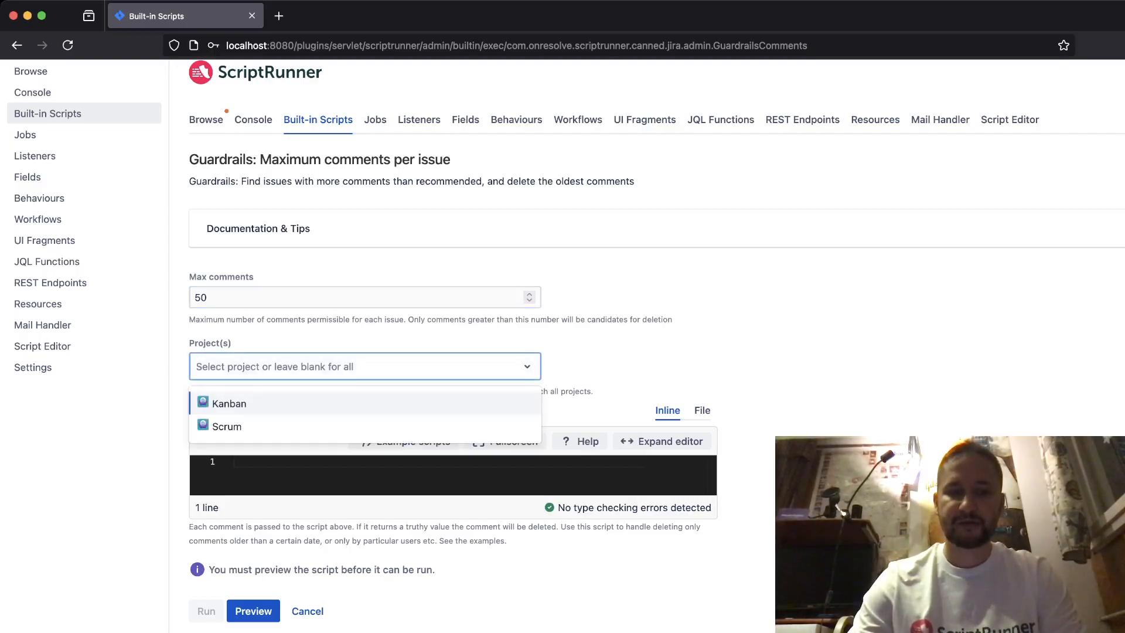
{"action": "left_click", "coordinate": [229, 403]}
{"action": "left_click", "coordinate": [662, 363]}
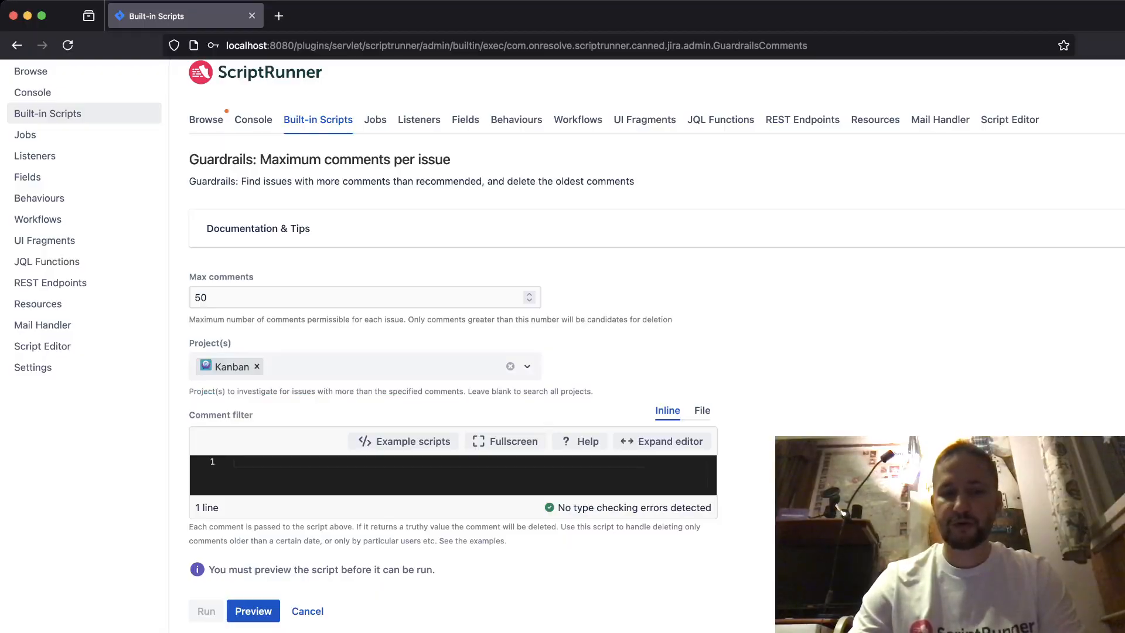
{"action": "left_click", "coordinate": [253, 611]}
{"action": "scroll", "coordinate": [253, 611], "scroll_direction": "down", "scroll_amount": 2}
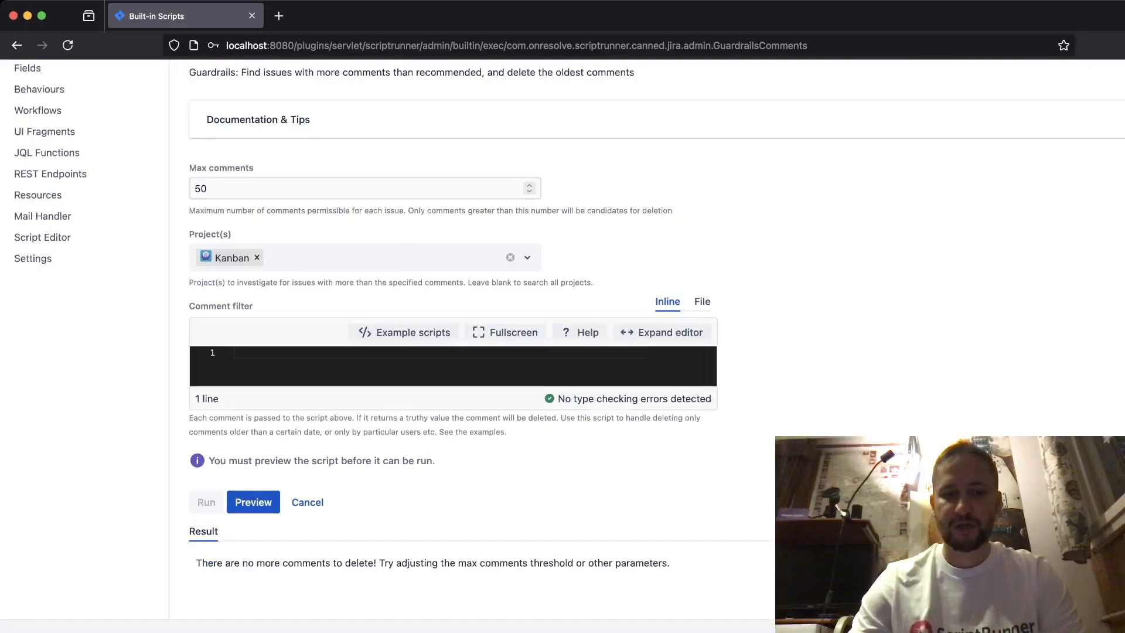
{"action": "left_click_drag", "start_coordinate": [255, 562], "coordinate": [669, 562]}
{"action": "left_click", "coordinate": [669, 563]}
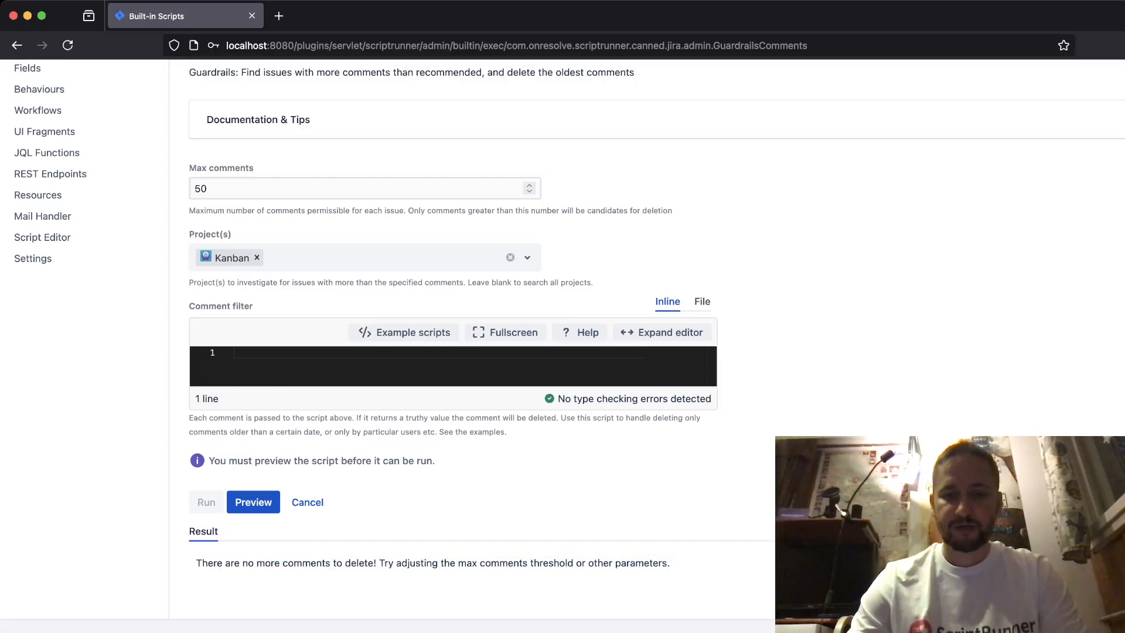
{"action": "left_click_drag", "start_coordinate": [558, 399], "coordinate": [711, 398]}
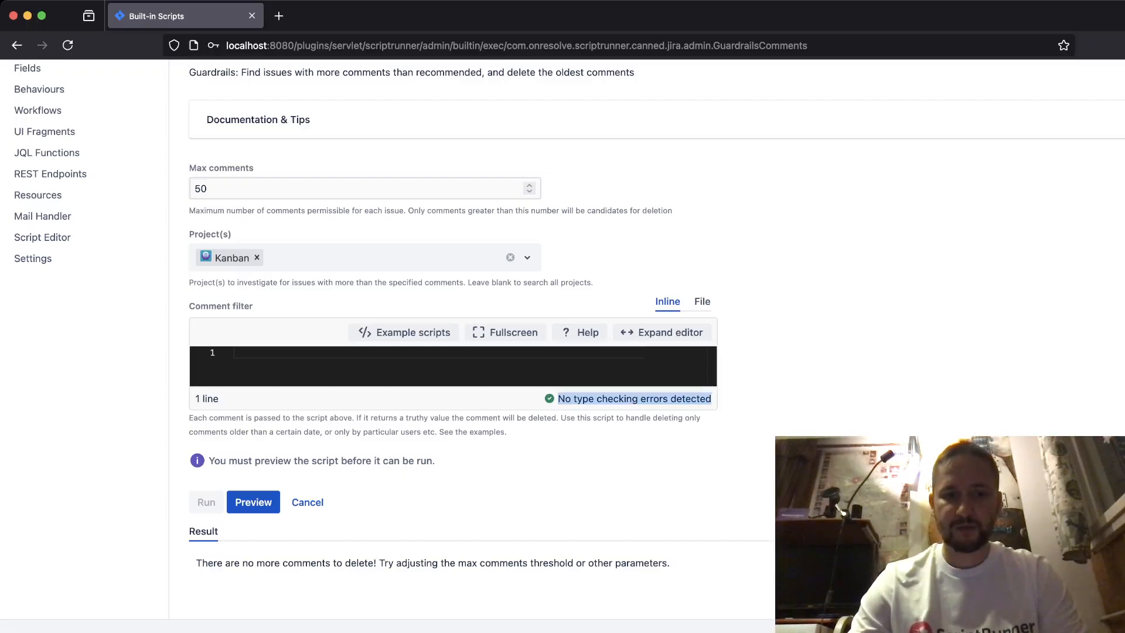
{"action": "left_click", "coordinate": [711, 399]}
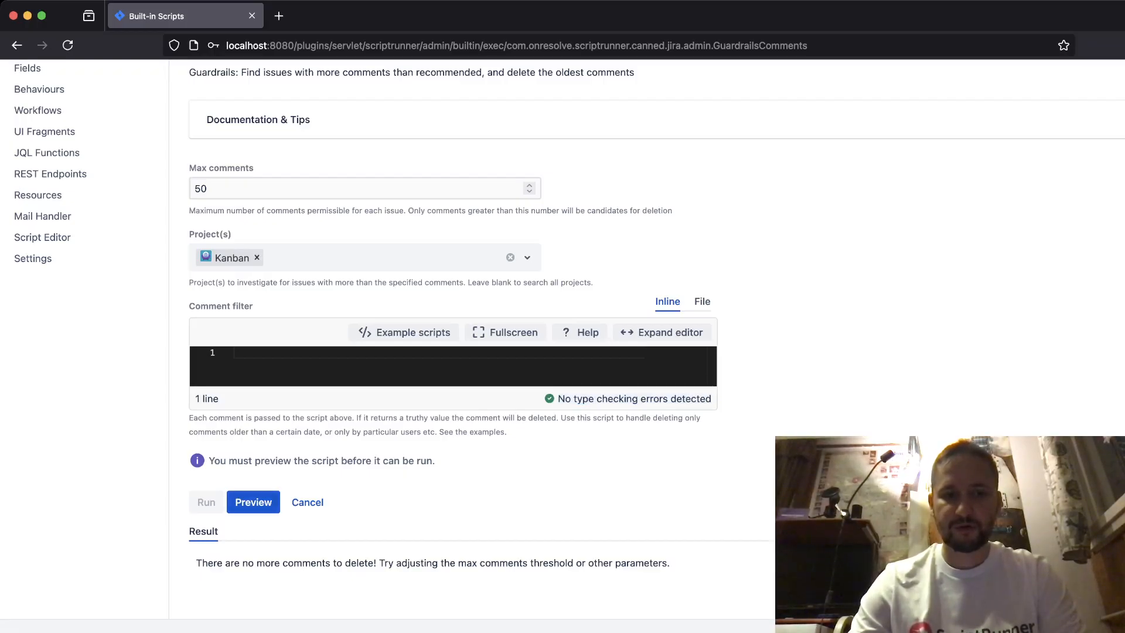
- Copy the "Only a single issue" example script into the comment filter
{"action": "scroll", "coordinate": [404, 332], "scroll_direction": "up", "scroll_amount": 1}
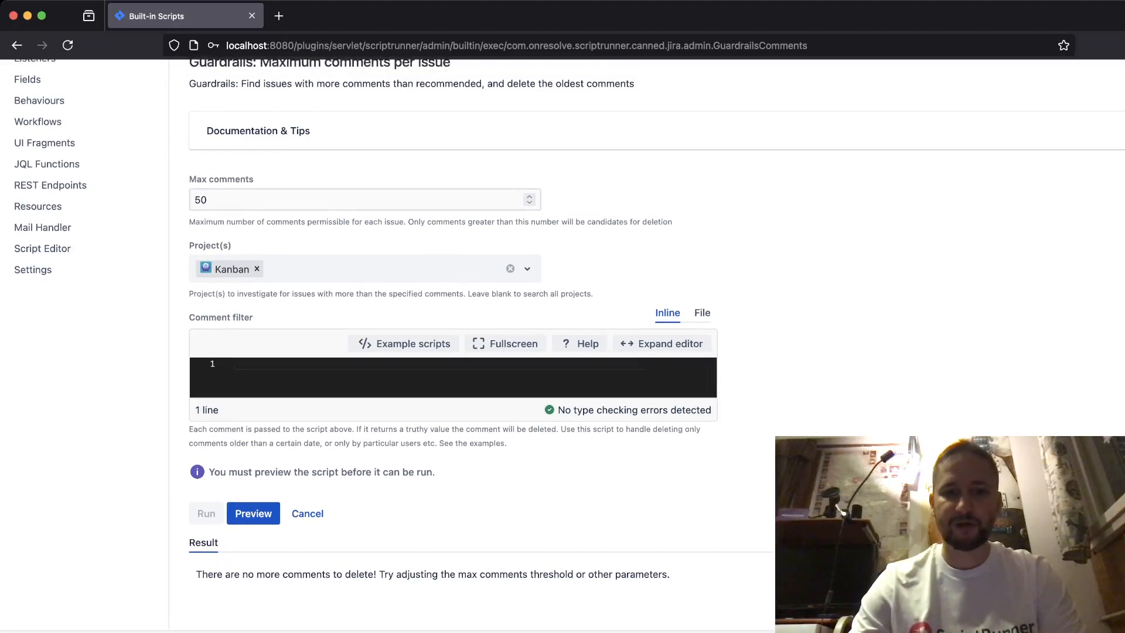
{"action": "left_click", "coordinate": [404, 343]}
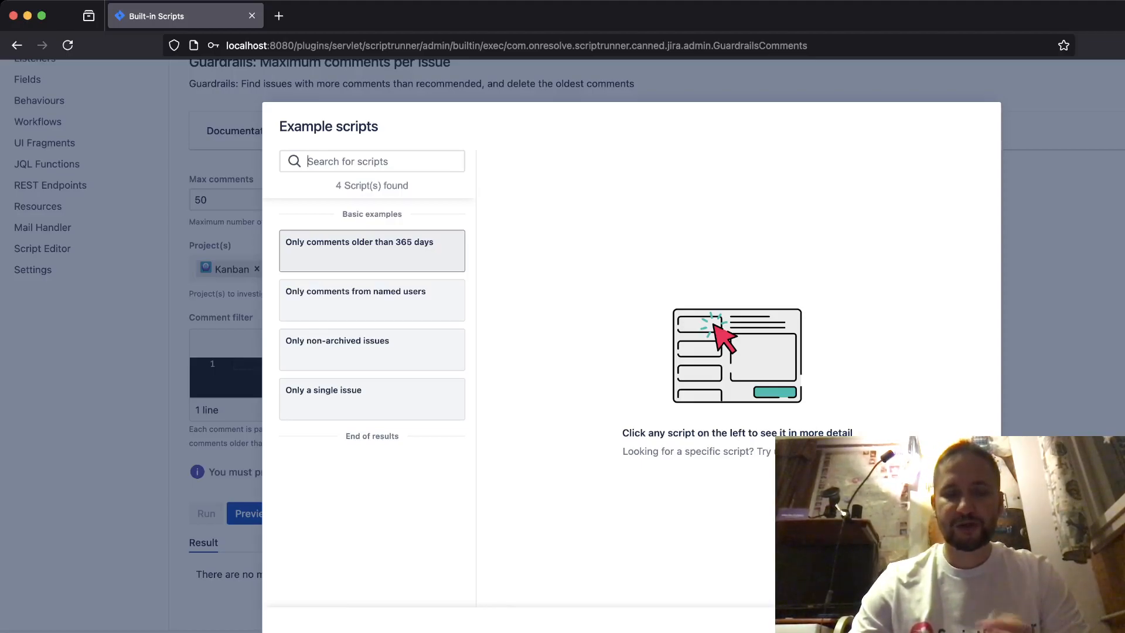
{"action": "key", "text": "Down"}
{"action": "key", "text": "Down"}
{"action": "key", "text": "Down"}
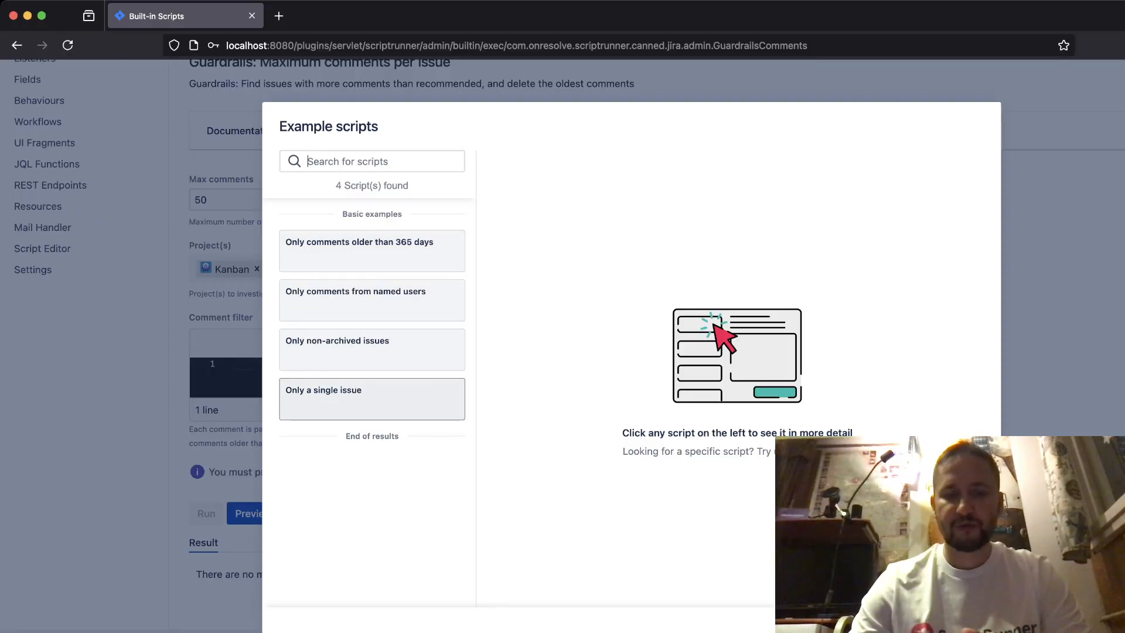
{"action": "key", "text": "Return"}
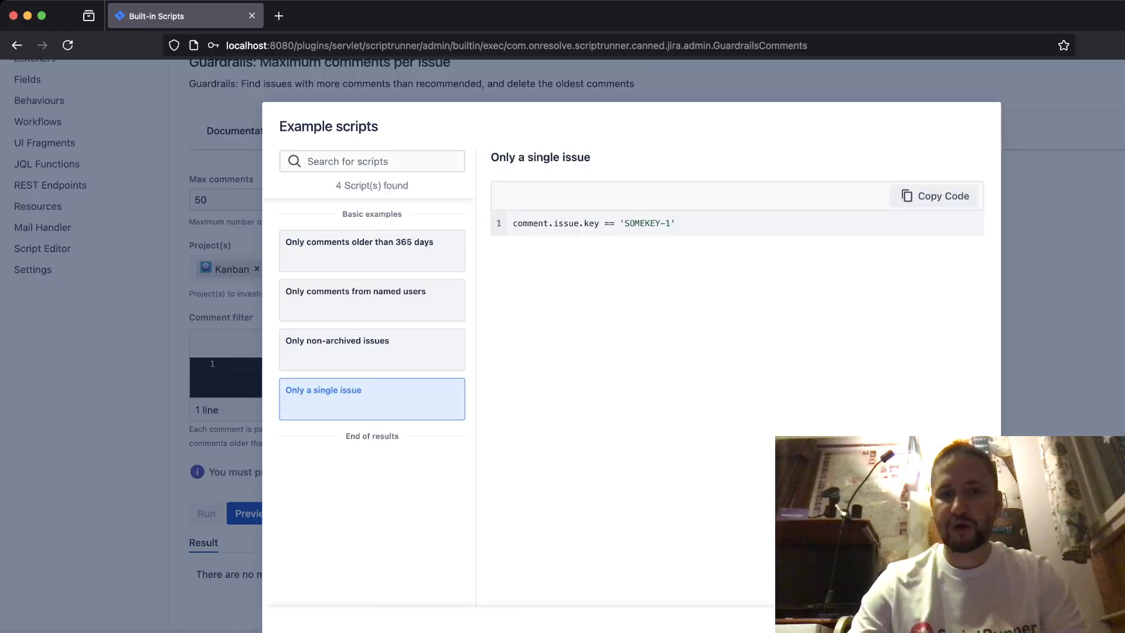
{"action": "left_click", "coordinate": [934, 196]}
{"action": "key", "text": "Escape"}
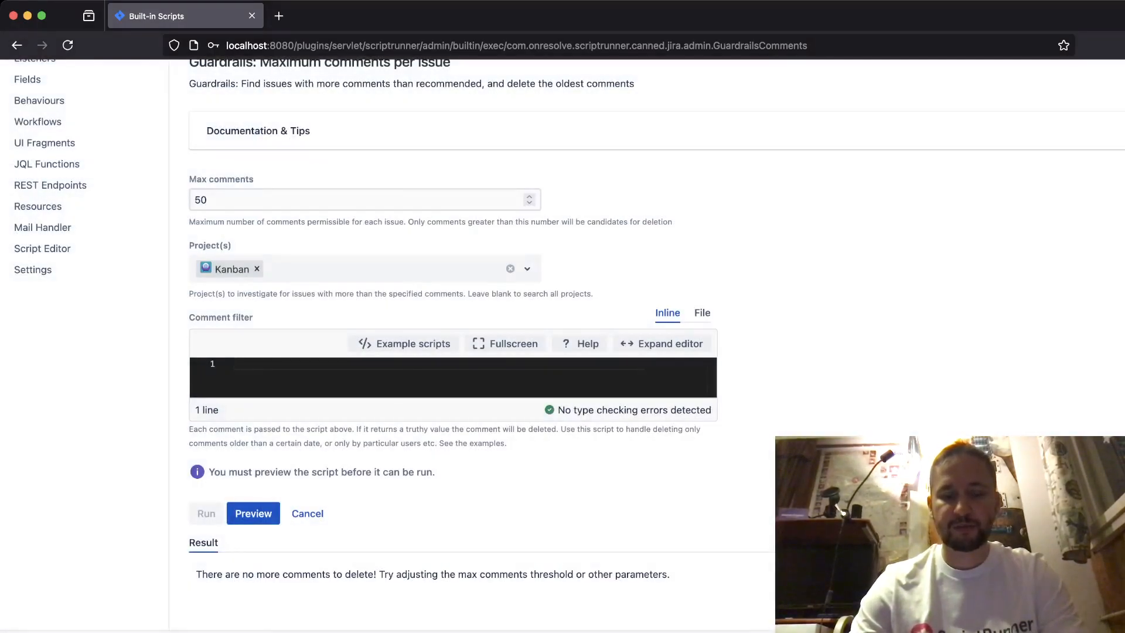
{"action": "type", "text": "comment.issue.key == 'SOMEKEY-1'"}
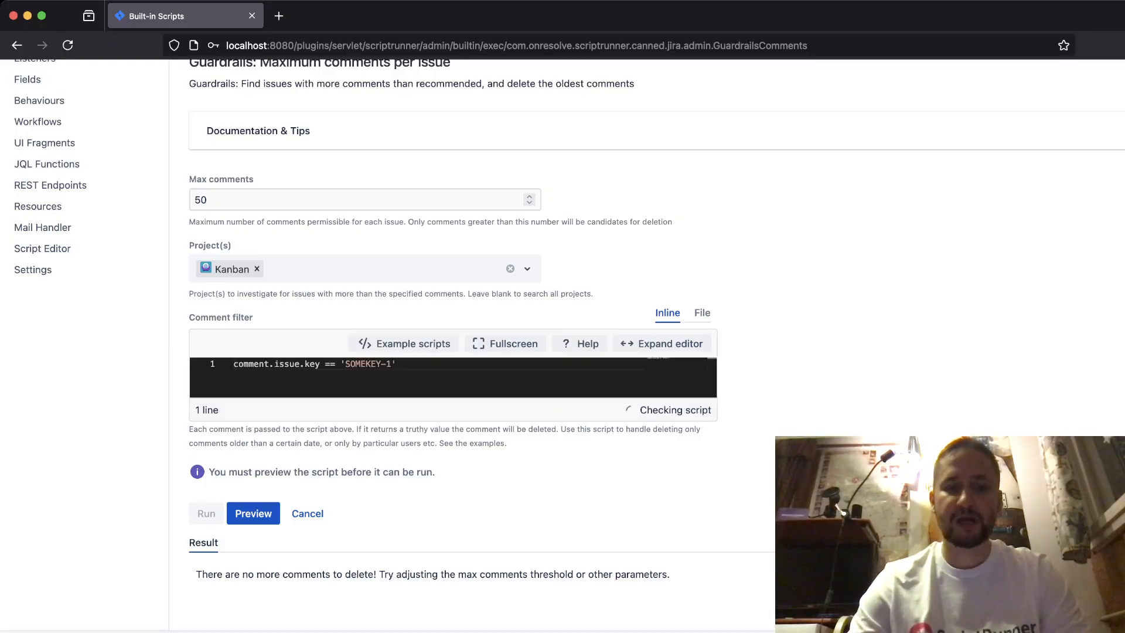
- Open the Scrum project's board in a separate browser tab and view it
{"action": "scroll", "coordinate": [469, 345], "scroll_direction": "up", "scroll_amount": 4}
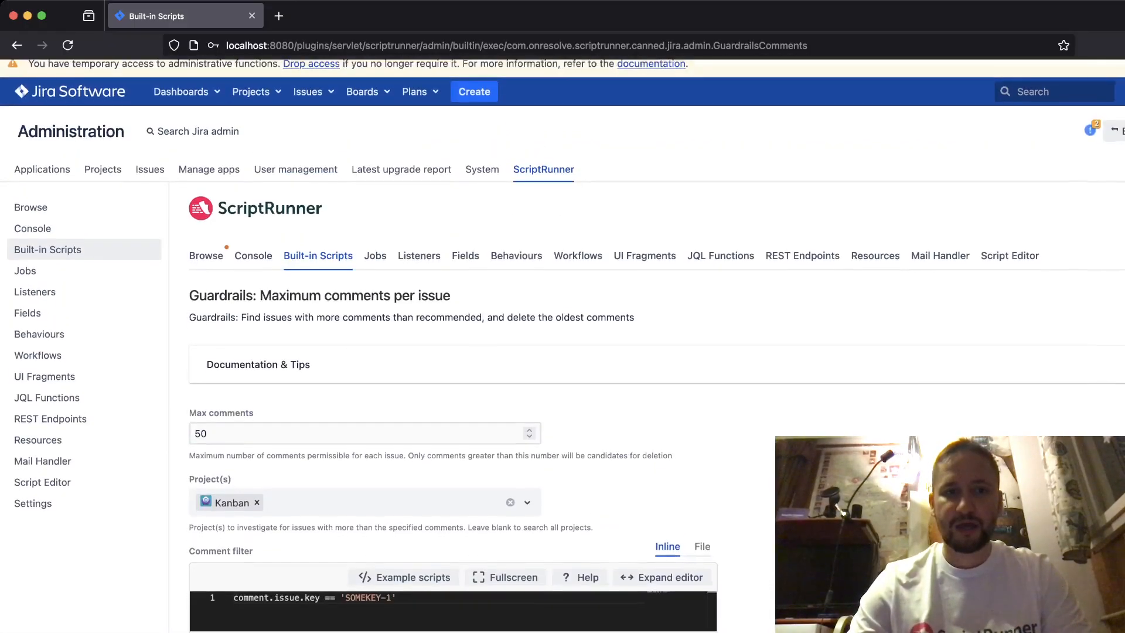
{"action": "left_click", "coordinate": [255, 99]}
{"action": "scroll", "coordinate": [282, 150], "scroll_direction": "down", "scroll_amount": 1}
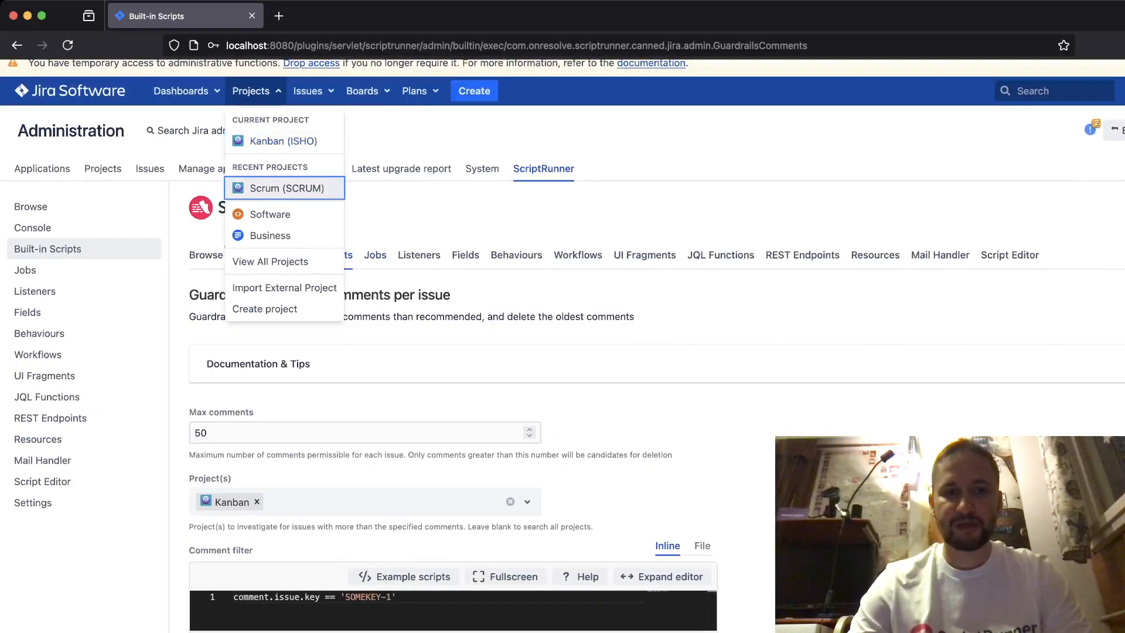
{"action": "scroll", "coordinate": [286, 178], "scroll_direction": "down", "scroll_amount": 1}
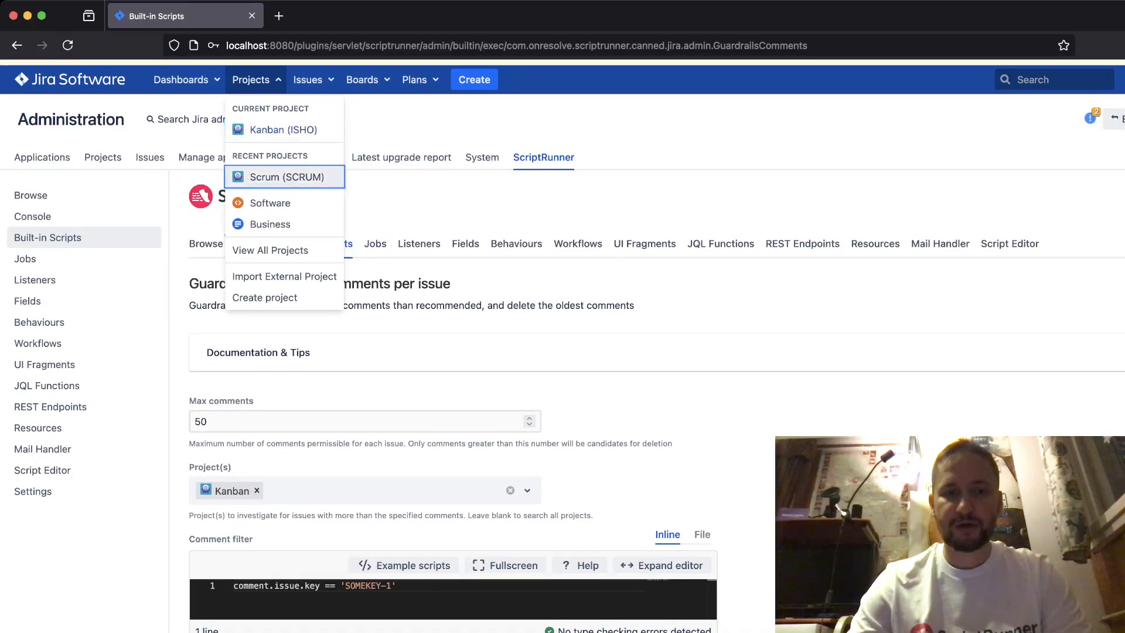
{"action": "scroll", "coordinate": [286, 172], "scroll_direction": "down", "scroll_amount": 1}
{"action": "middle_click", "coordinate": [285, 172]}
{"action": "left_click", "coordinate": [339, 15]}
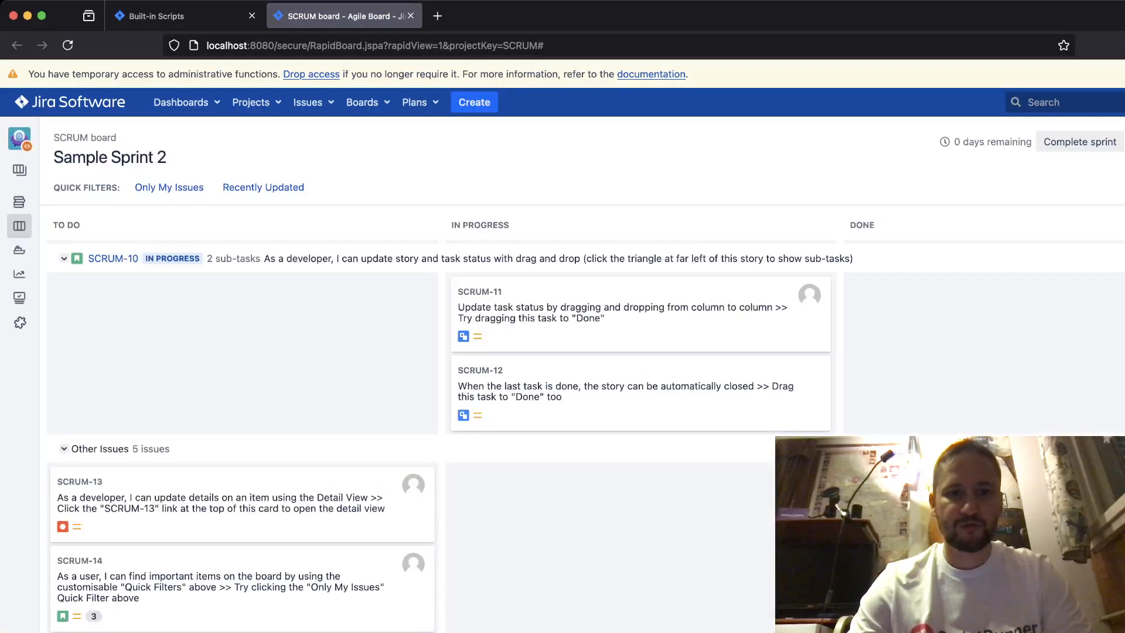
- Return to the Built-in Scripts page and change the issue key in the comment filter to SCRUM-13
{"action": "left_click", "coordinate": [176, 15]}
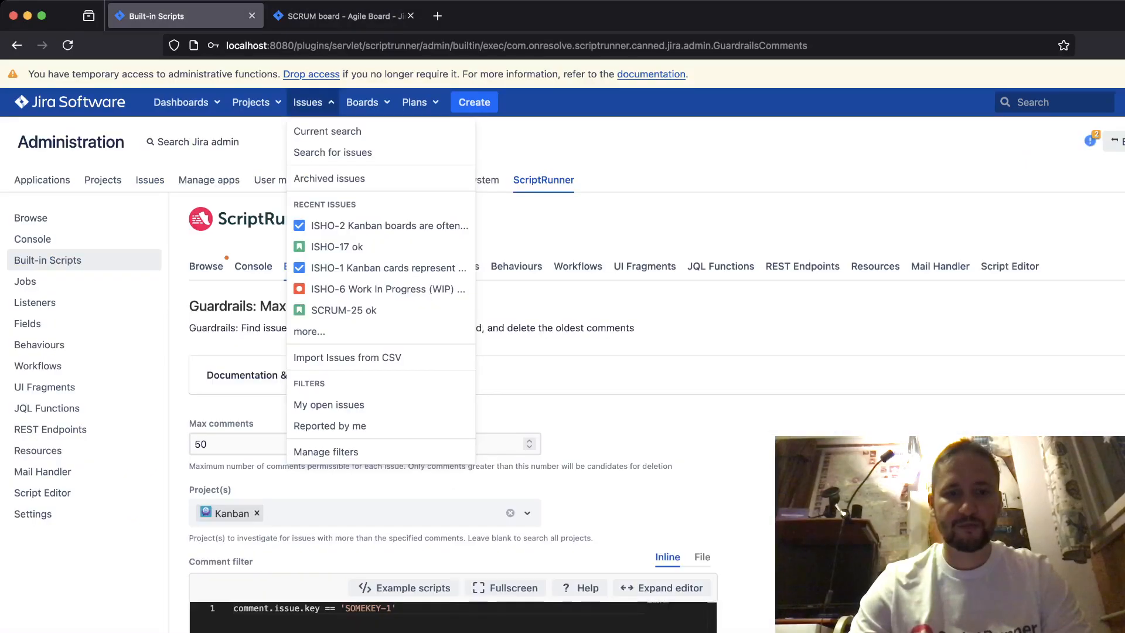
{"action": "key", "text": "Escape"}
{"action": "left_click_drag", "start_coordinate": [392, 608], "coordinate": [348, 608]}
{"action": "key", "text": "BackSpace"}
{"action": "type", "text": "CRUM-"}
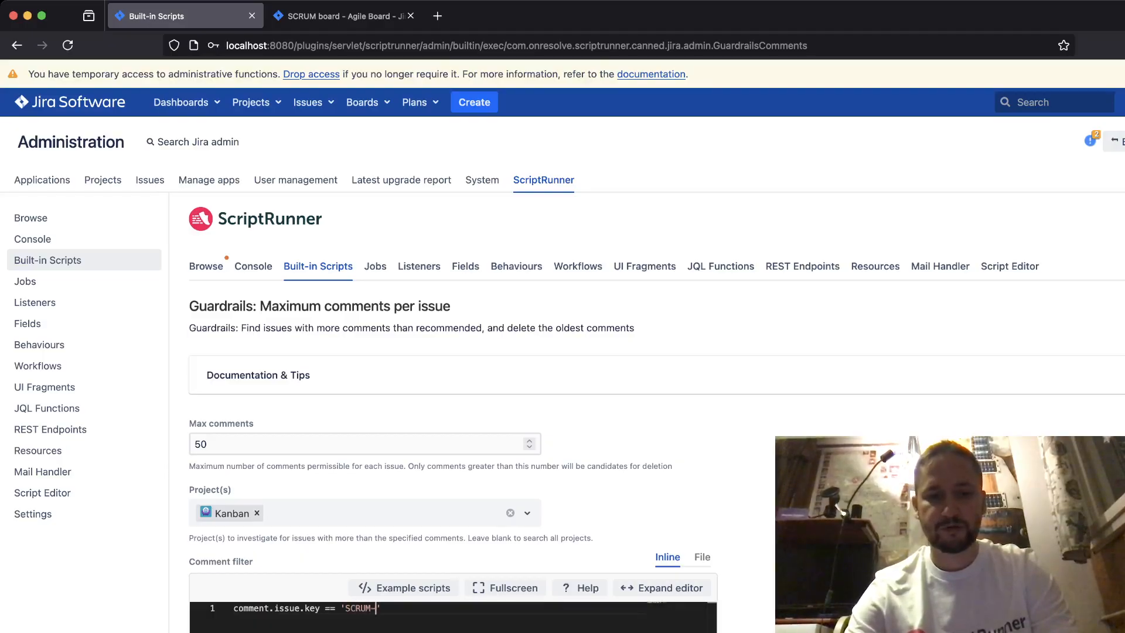
{"action": "type", "text": "13"}
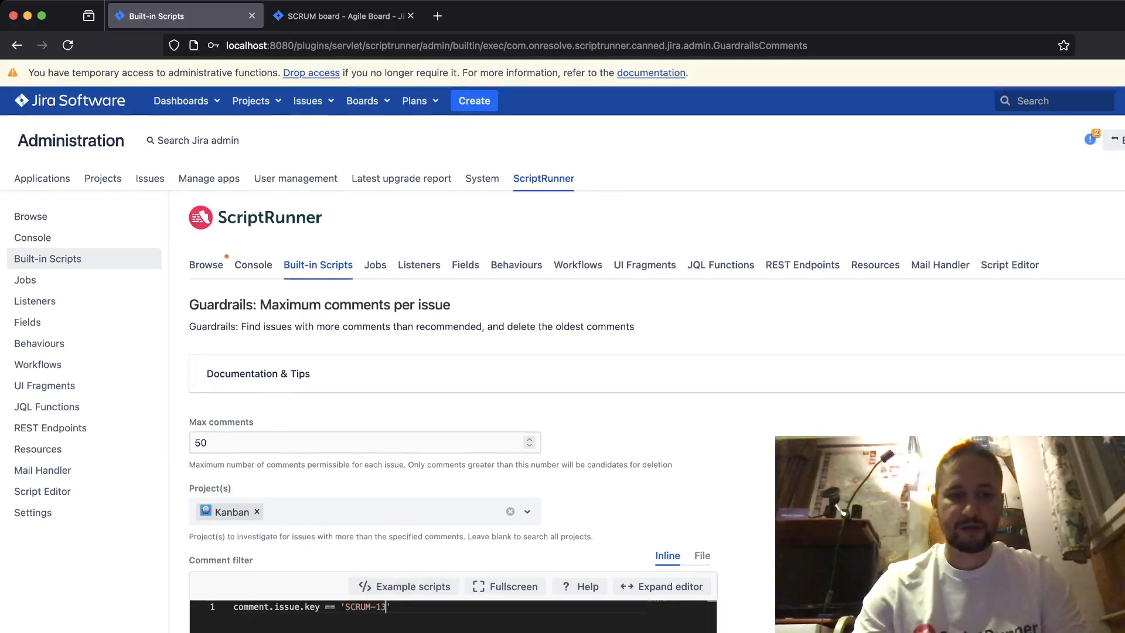
{"action": "scroll", "coordinate": [562, 351], "scroll_direction": "down", "scroll_amount": 5}
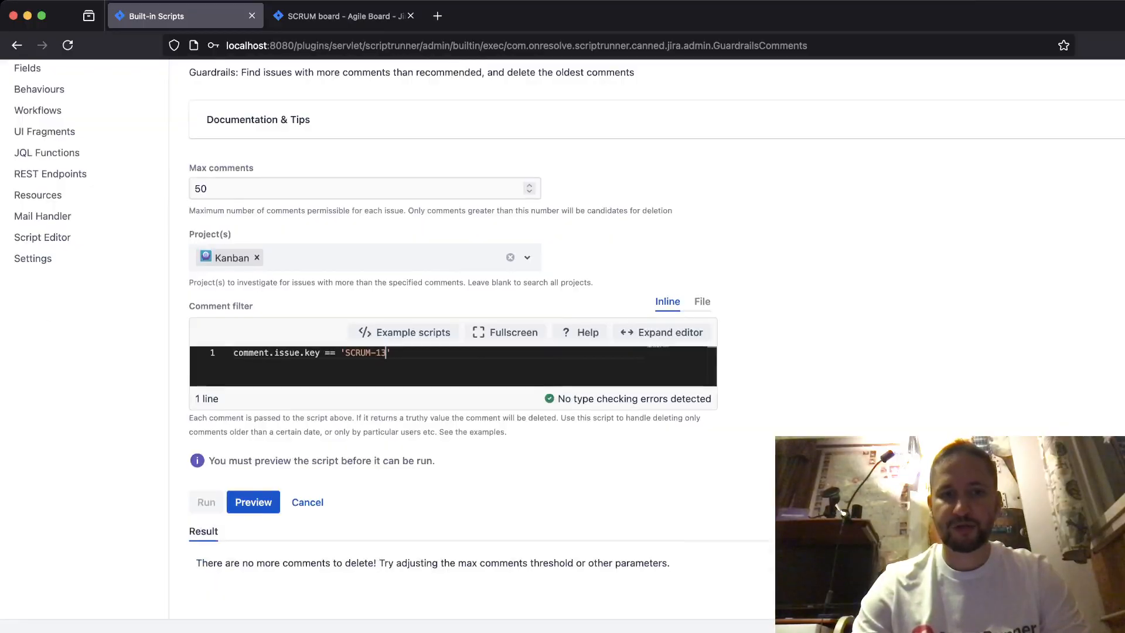
- Replace the Kanban project with Scrum in the script's project selection
{"action": "scroll", "coordinate": [563, 345], "scroll_direction": "up", "scroll_amount": 2}
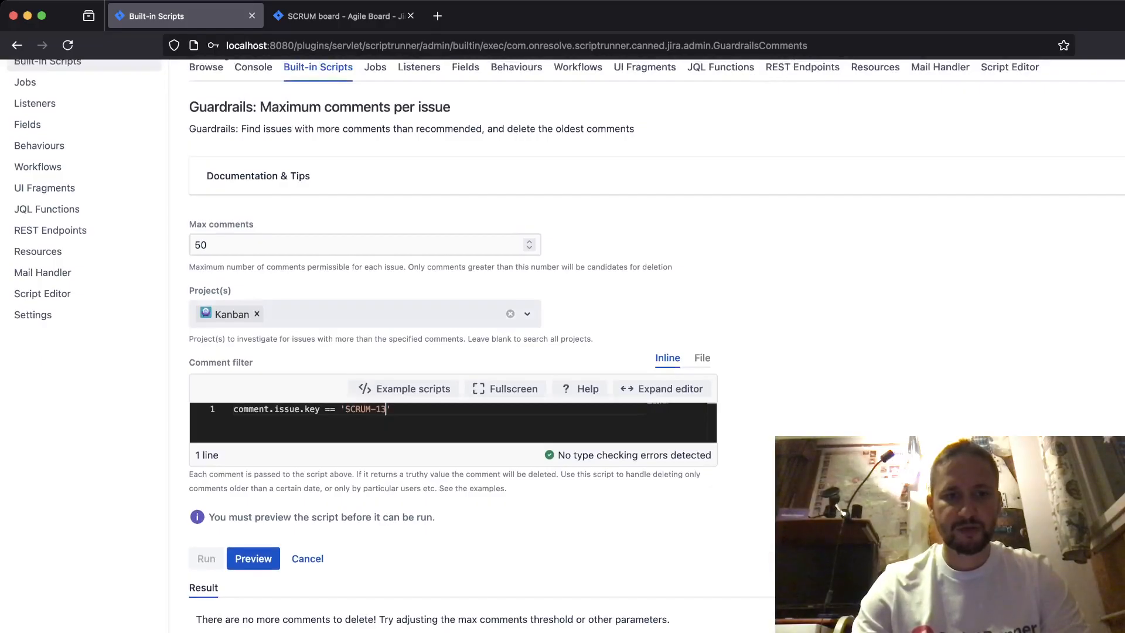
{"action": "left_click", "coordinate": [256, 314]}
{"action": "left_click", "coordinate": [263, 314]}
{"action": "left_click", "coordinate": [227, 374]}
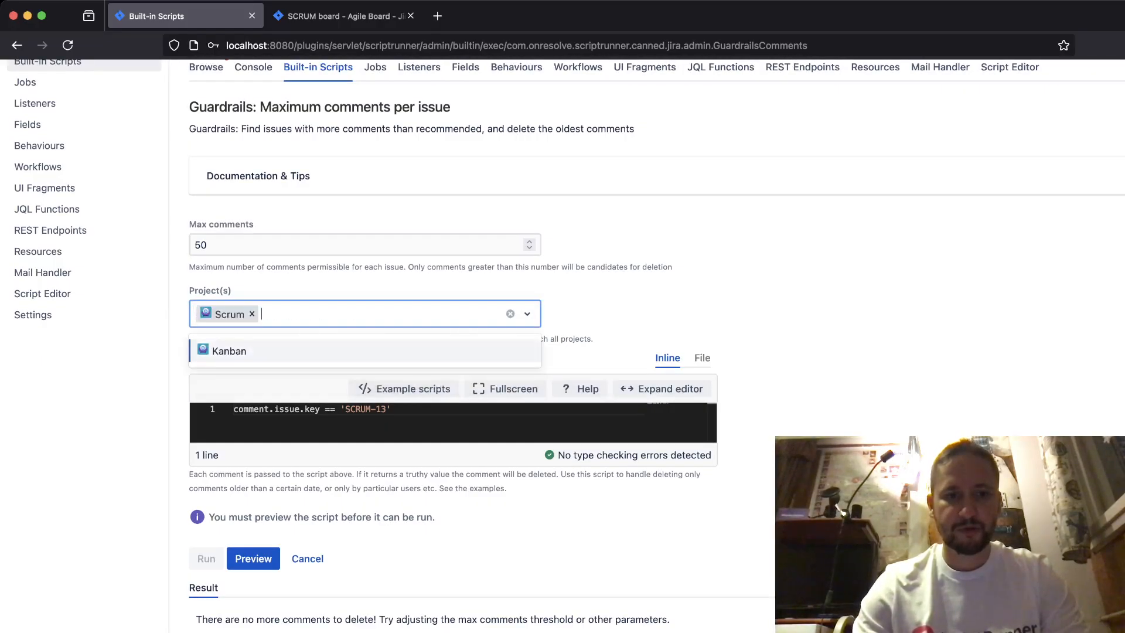
{"action": "left_click", "coordinate": [662, 311]}
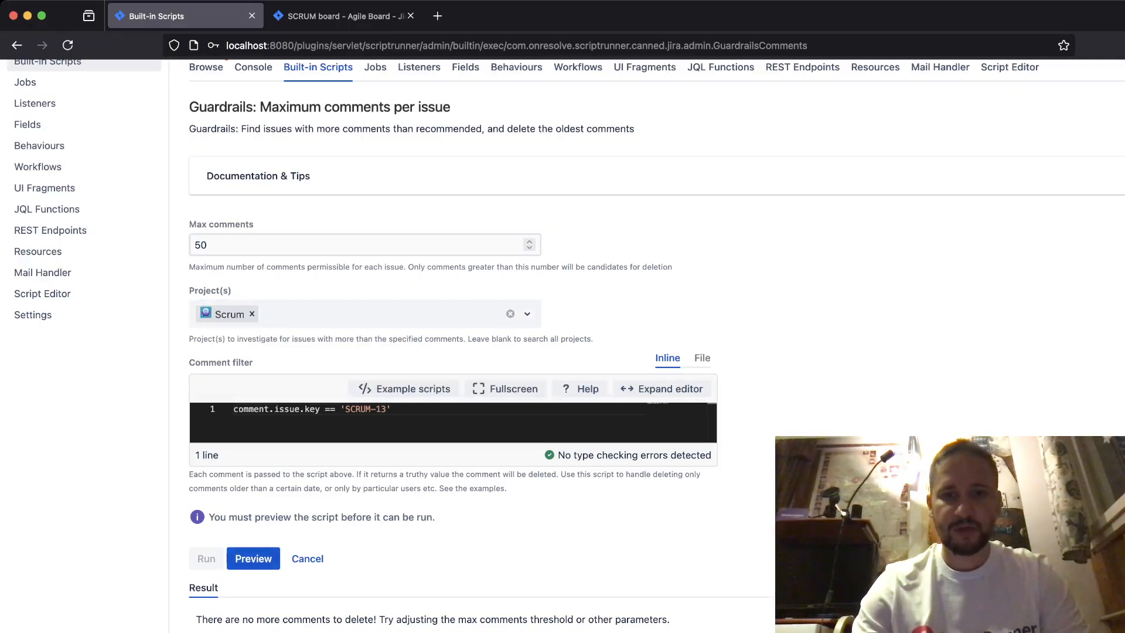
- Examine the comments of issue SCRUM-13 on the Scrum board, then return to the script's settings
{"action": "scroll", "coordinate": [566, 345], "scroll_direction": "up", "scroll_amount": 1}
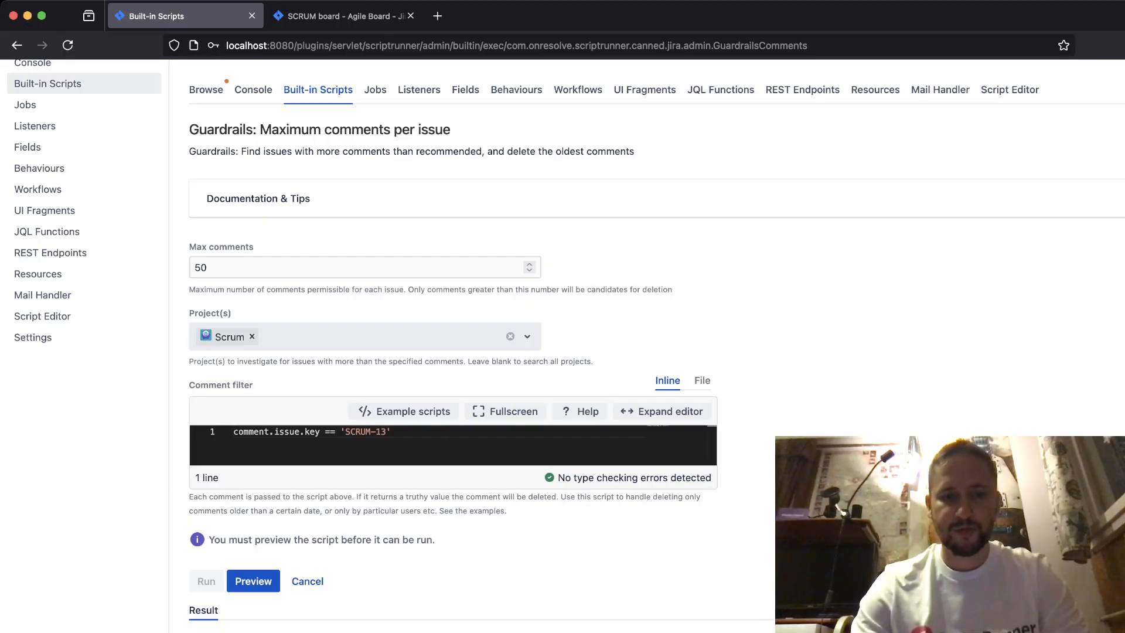
{"action": "left_click", "coordinate": [337, 16]}
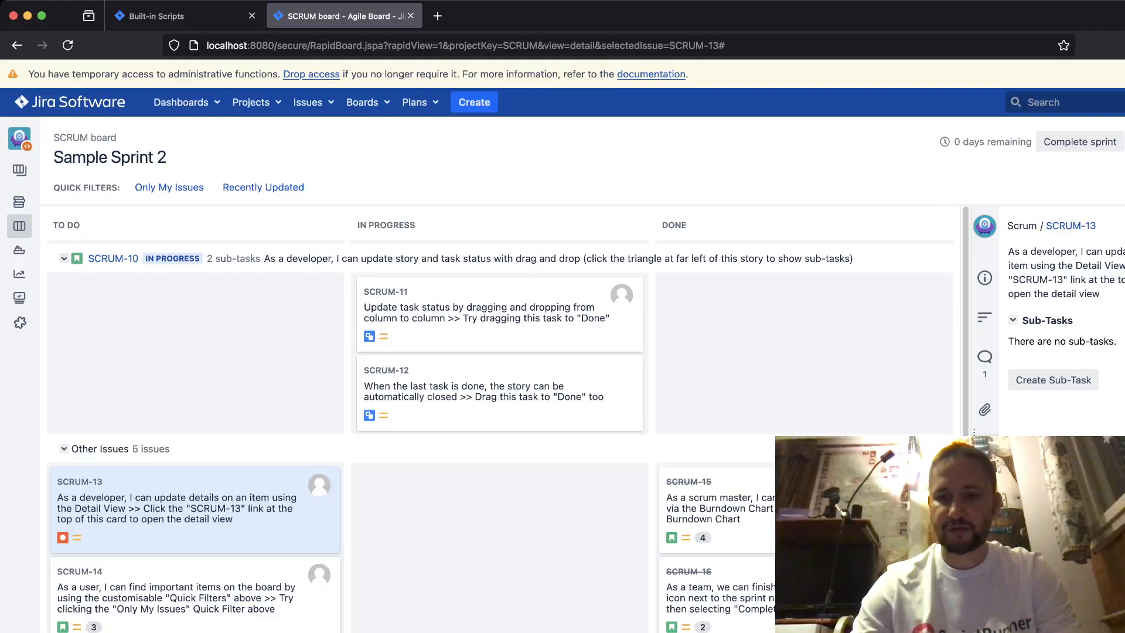
{"action": "left_click", "coordinate": [984, 357]}
{"action": "scroll", "coordinate": [1061, 374], "scroll_direction": "down", "scroll_amount": 5}
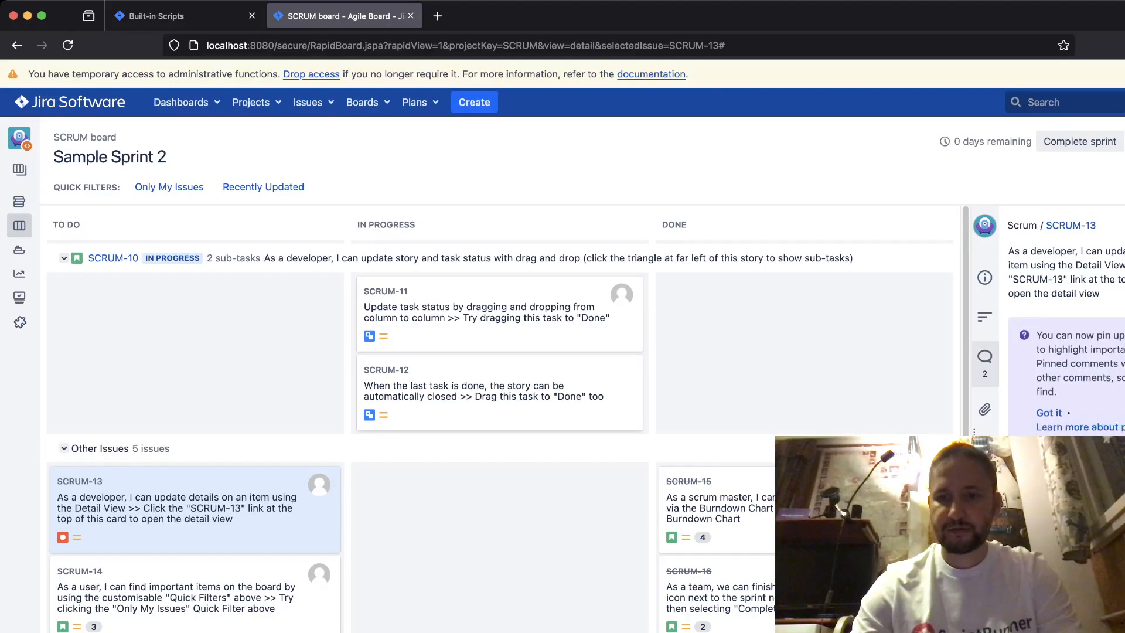
{"action": "scroll", "coordinate": [1062, 363], "scroll_direction": "up", "scroll_amount": 3}
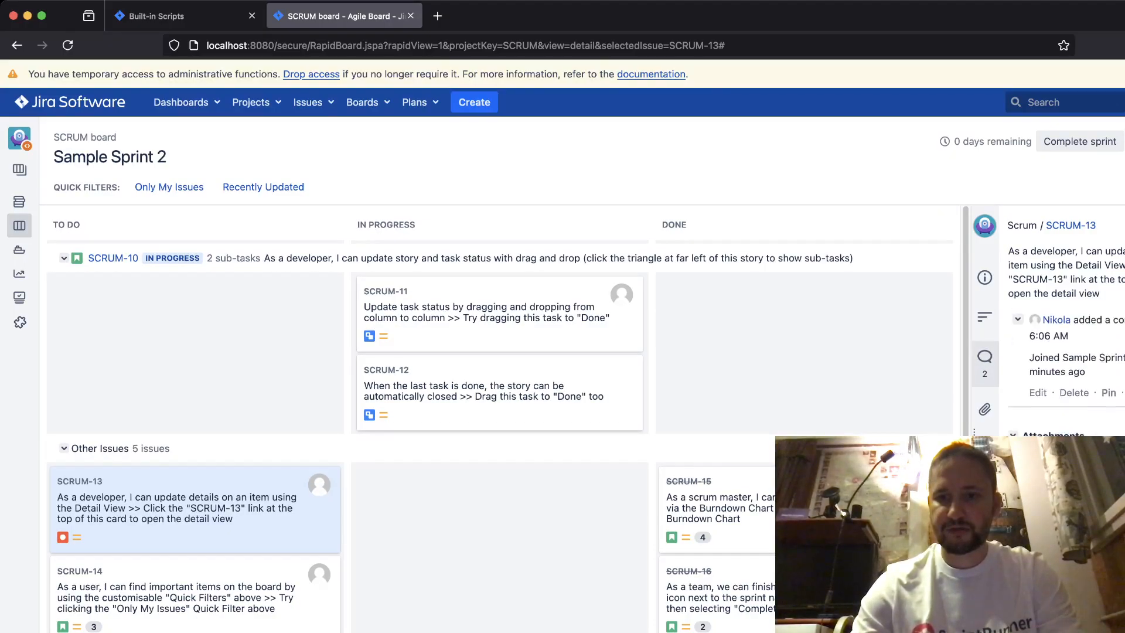
{"action": "scroll", "coordinate": [1061, 363], "scroll_direction": "up", "scroll_amount": 3}
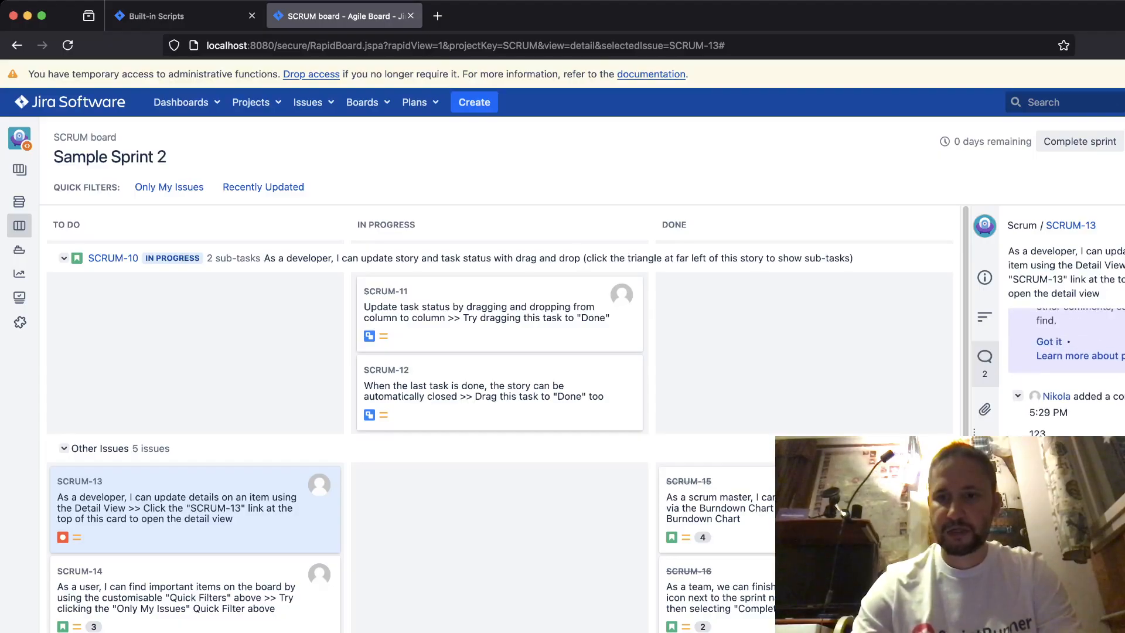
{"action": "scroll", "coordinate": [1061, 364], "scroll_direction": "up", "scroll_amount": 1}
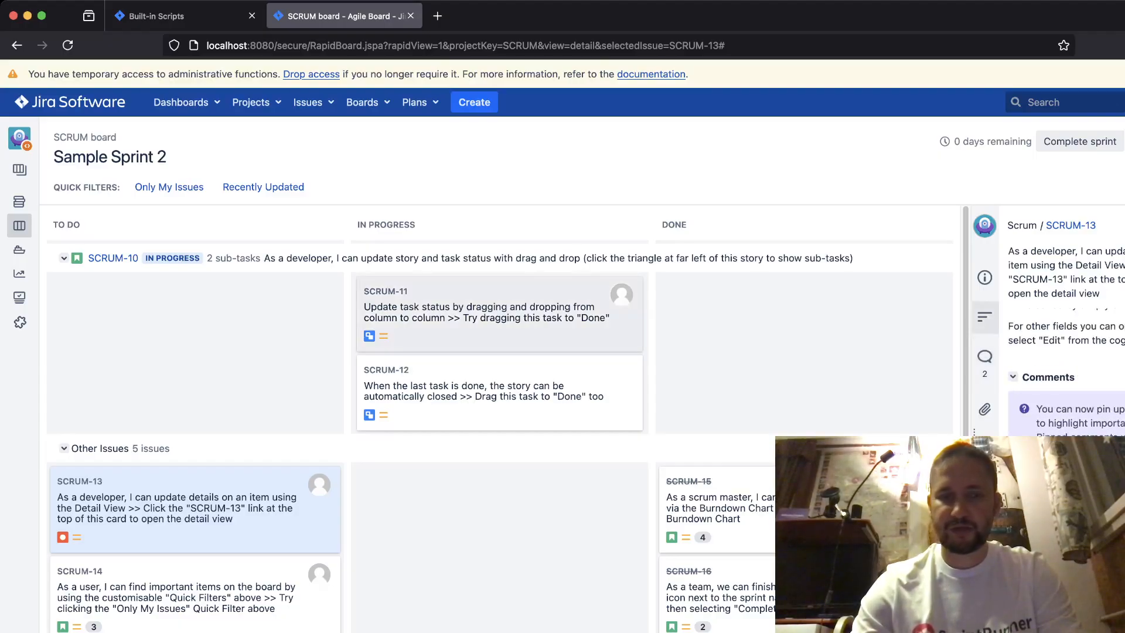
{"action": "scroll", "coordinate": [500, 313], "scroll_direction": "down", "scroll_amount": 1}
{"action": "left_click", "coordinate": [176, 16]}
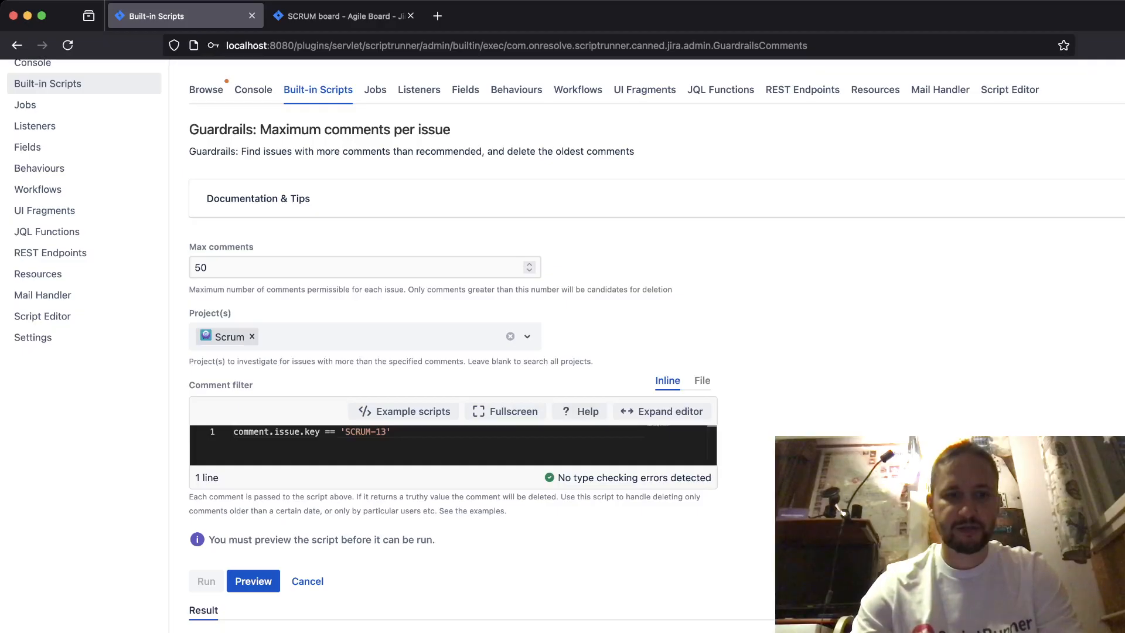
- Set the maximum number of comments to 2 and preview the script for issue SCRUM-13
{"action": "scroll", "coordinate": [453, 352], "scroll_direction": "down", "scroll_amount": 1}
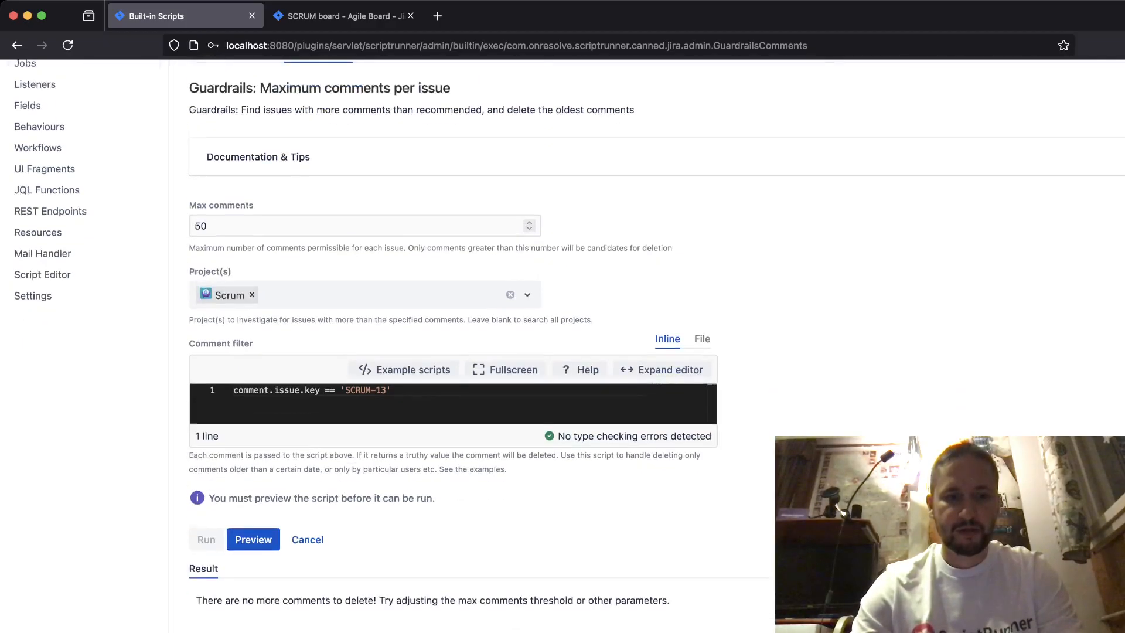
{"action": "scroll", "coordinate": [453, 352], "scroll_direction": "up", "scroll_amount": 1}
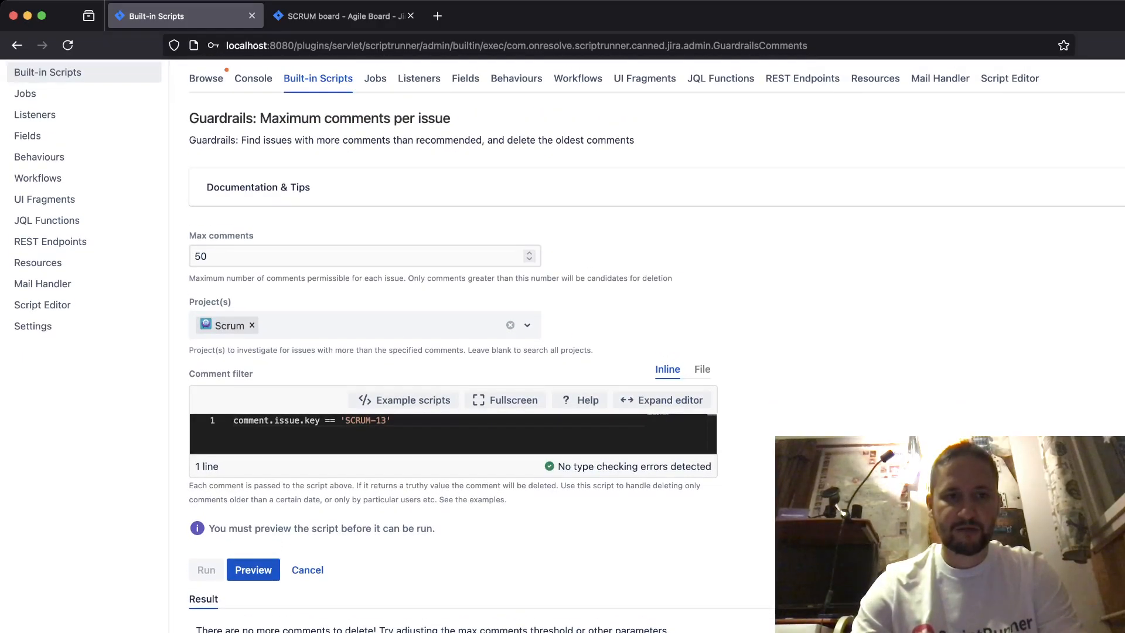
{"action": "scroll", "coordinate": [452, 352], "scroll_direction": "down", "scroll_amount": 1}
{"action": "left_click", "coordinate": [282, 245]}
{"action": "key", "text": "super+a"}
{"action": "type", "text": "2"}
{"action": "left_click", "coordinate": [253, 558]}
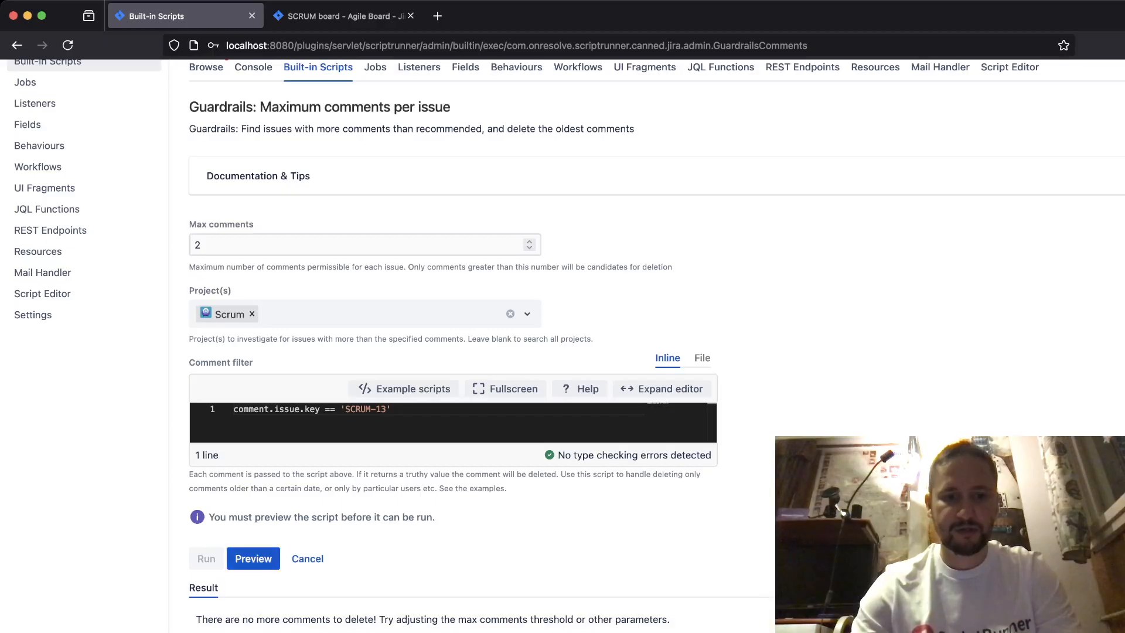
{"action": "left_click_drag", "start_coordinate": [386, 619], "coordinate": [671, 619]}
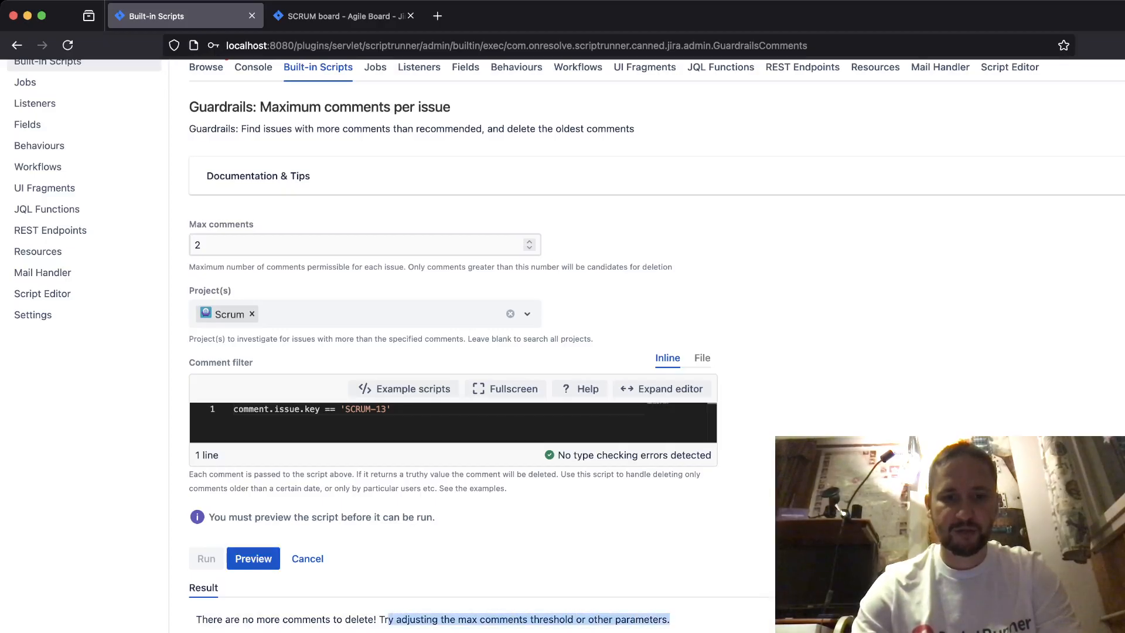
{"action": "left_click", "coordinate": [671, 619]}
- Lower the maximum number of comments to 1 and preview the script again
{"action": "double_click", "coordinate": [198, 245]}
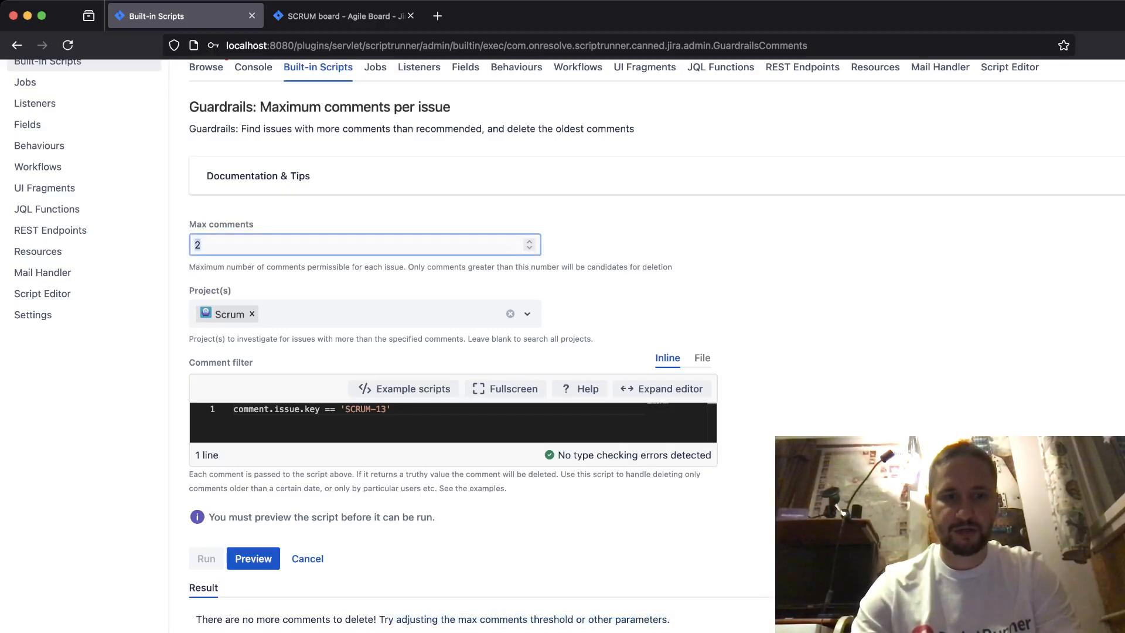
{"action": "type", "text": "1"}
{"action": "left_click", "coordinate": [398, 532]}
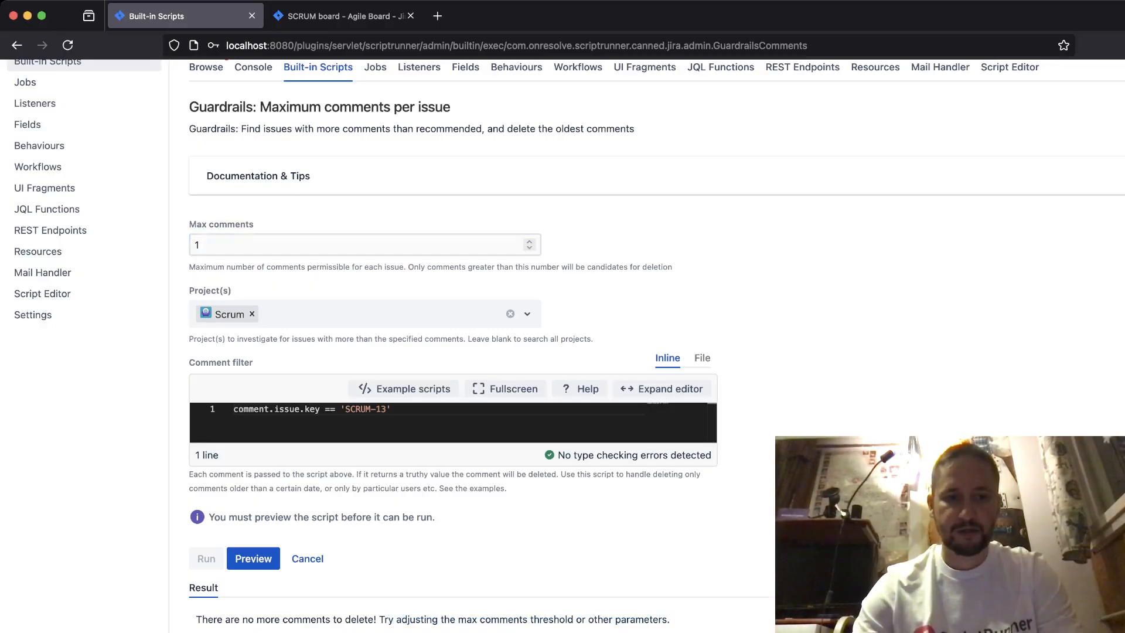
{"action": "left_click", "coordinate": [253, 558]}
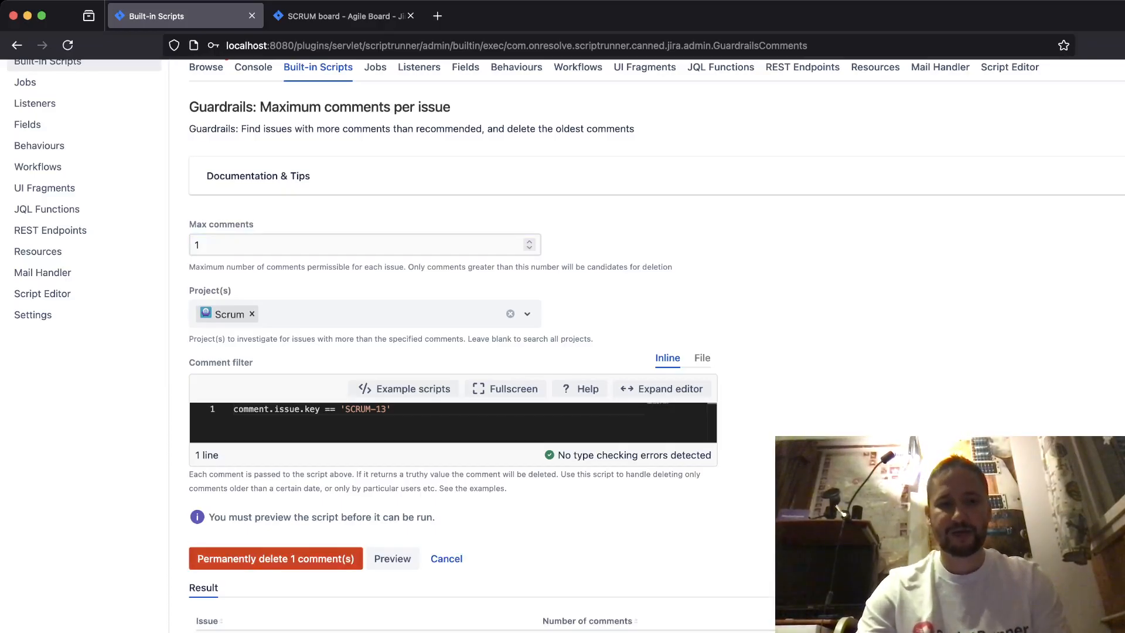
{"action": "left_click_drag", "start_coordinate": [189, 224], "coordinate": [254, 225]}
{"action": "left_click", "coordinate": [235, 225]}
{"action": "left_click", "coordinate": [305, 225]}
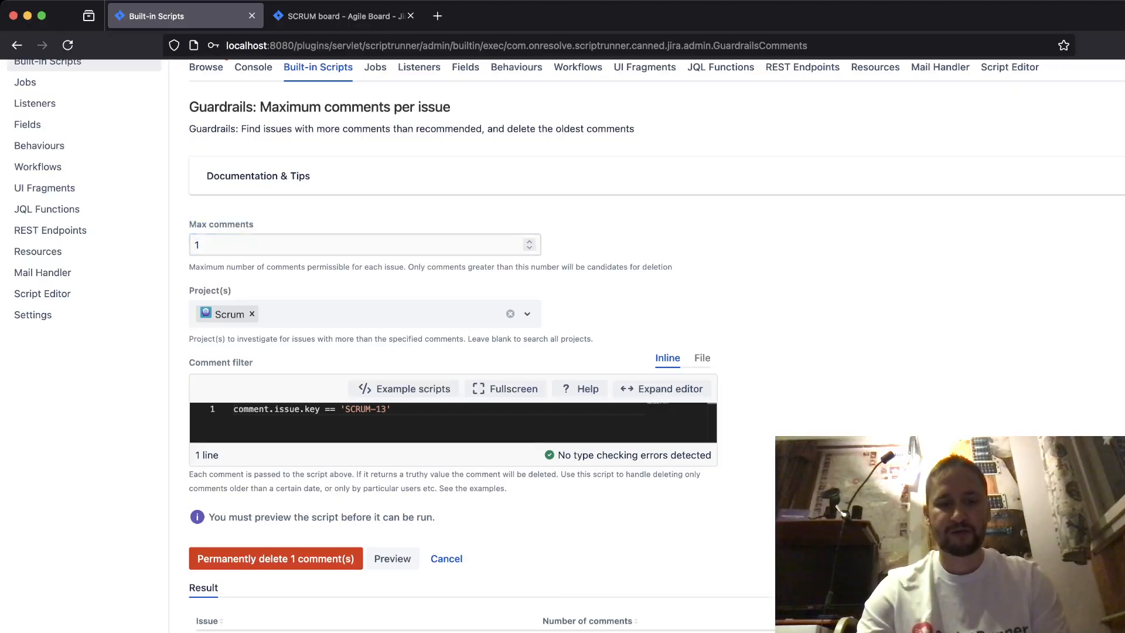
- Permanently delete the excess comment on SCRUM-13 and confirm the deletion
{"action": "scroll", "coordinate": [562, 346], "scroll_direction": "down", "scroll_amount": 2}
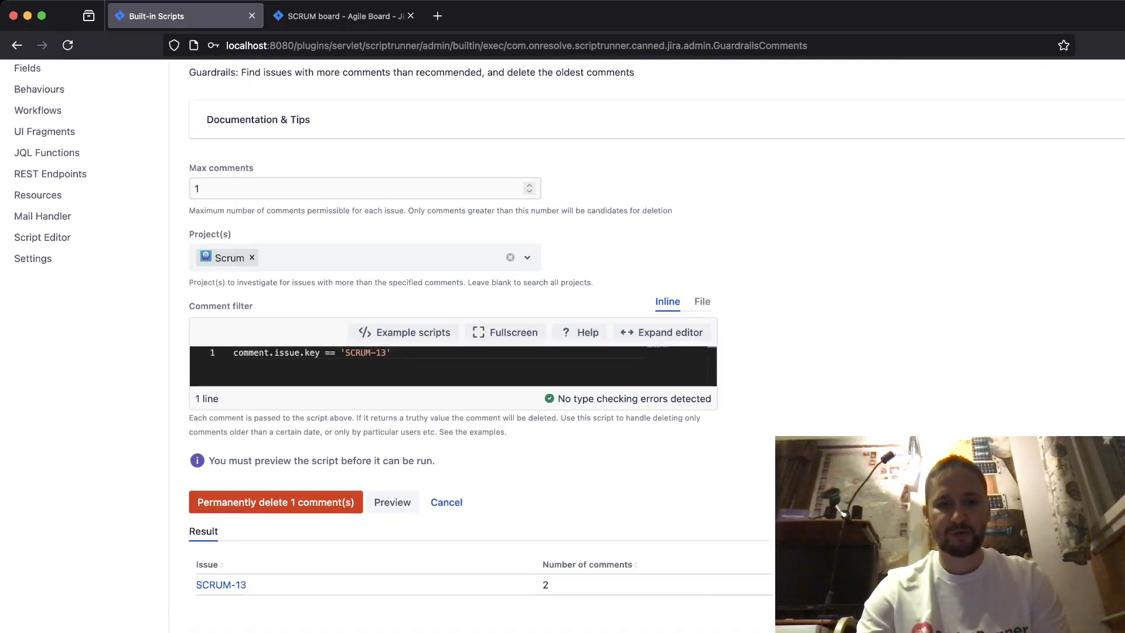
{"action": "left_click", "coordinate": [275, 502]}
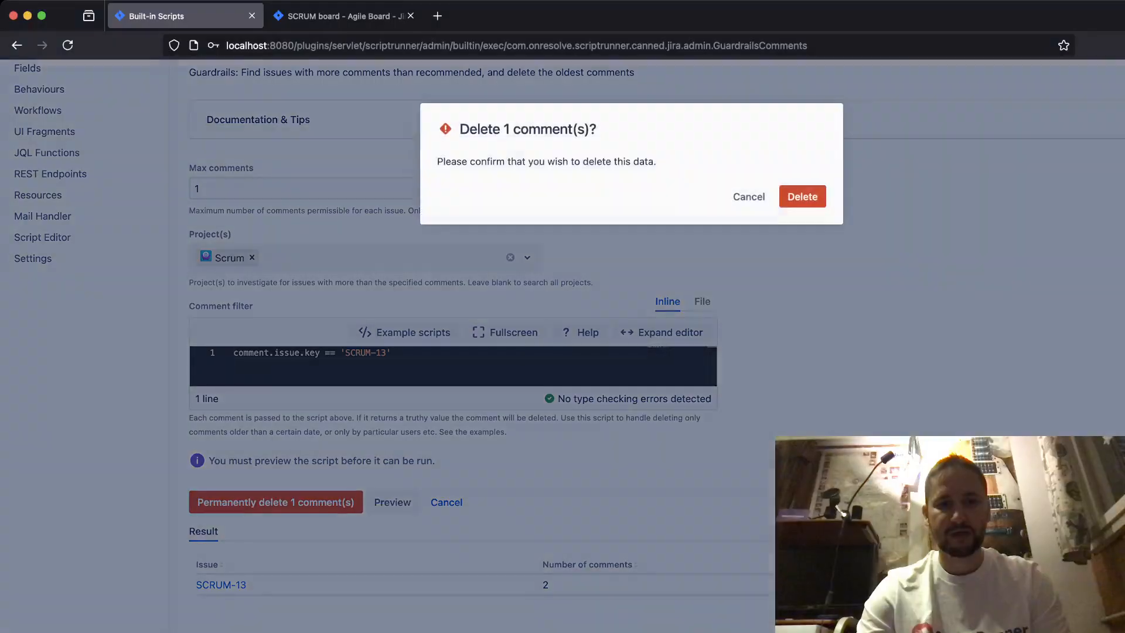
{"action": "left_click", "coordinate": [802, 197]}
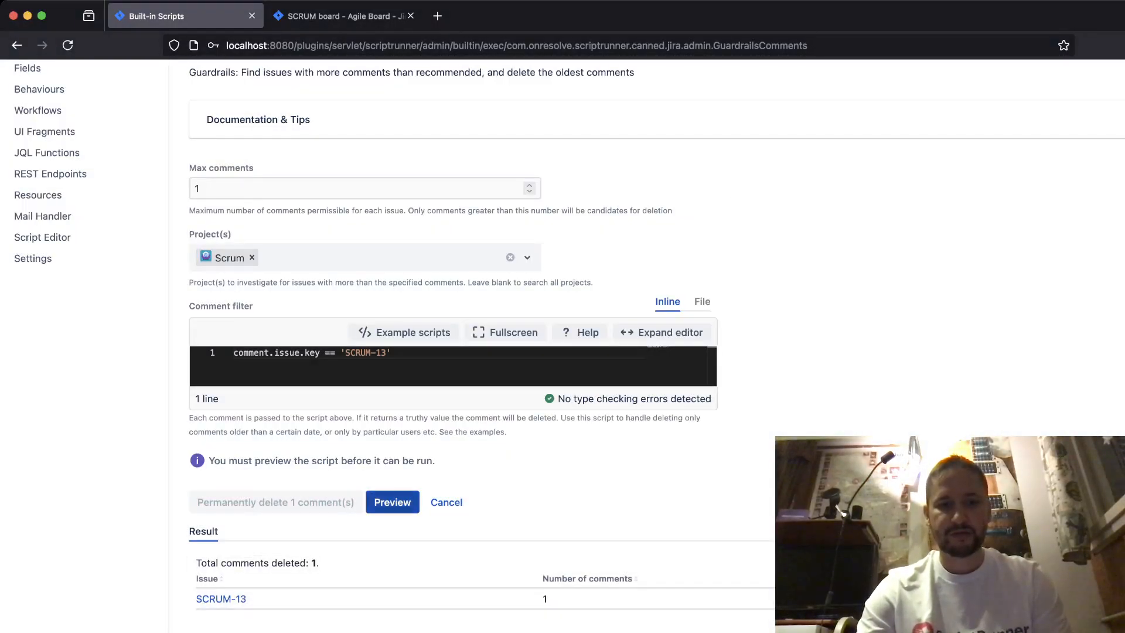
- Rerun the preview and check SCRUM-13's remaining comments on the Scrum board, closing the board's tab when done
{"action": "left_click", "coordinate": [392, 502]}
{"action": "key", "text": "ctrl+Tab"}
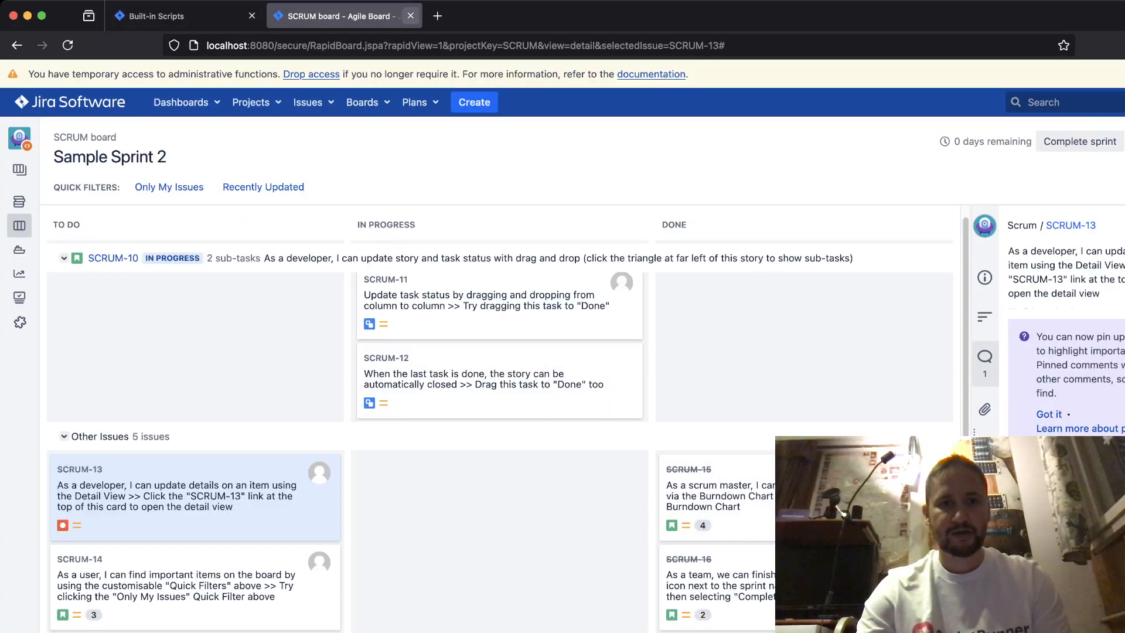
{"action": "left_click", "coordinate": [410, 16]}
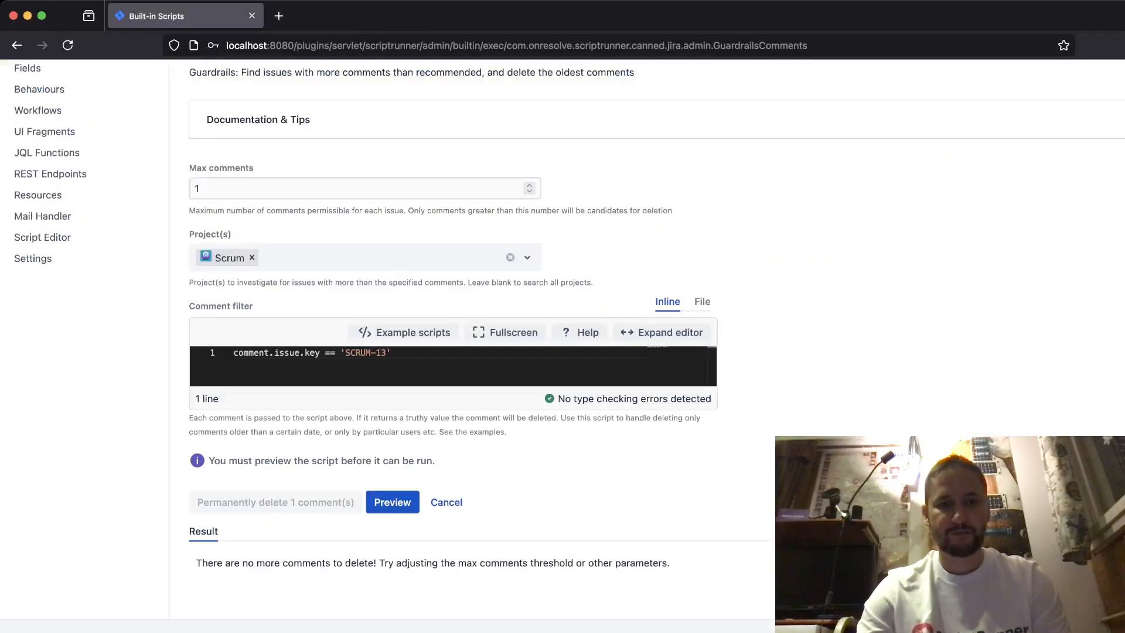
- Replace the comment filter code with the example script "Only comments older than 365 days"
{"action": "left_click", "coordinate": [404, 332]}
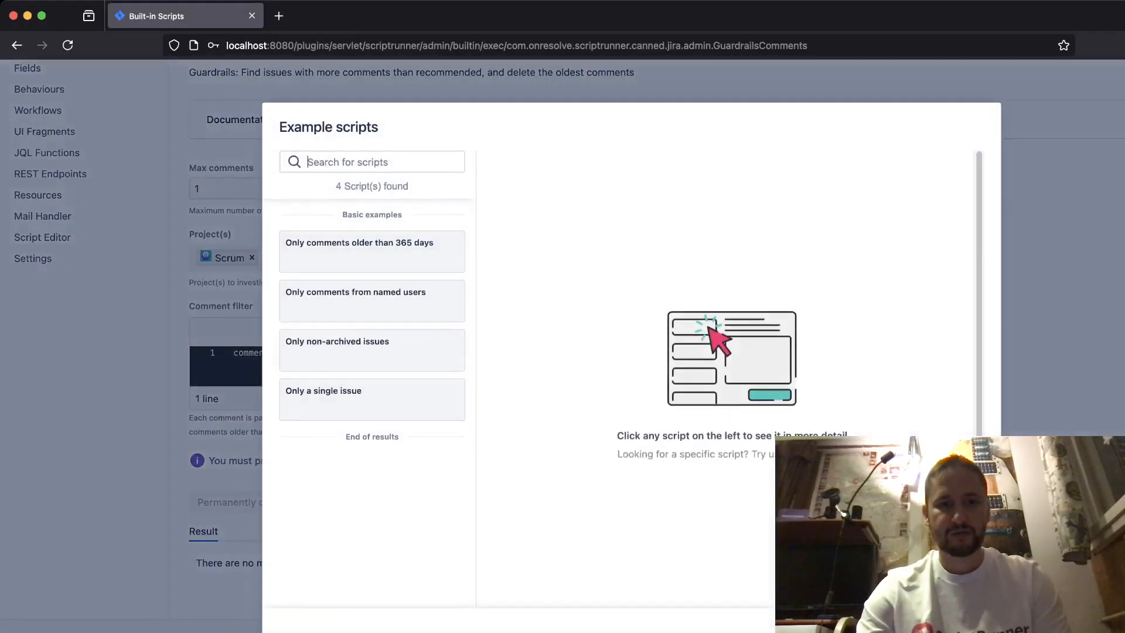
{"action": "left_click", "coordinate": [372, 251]}
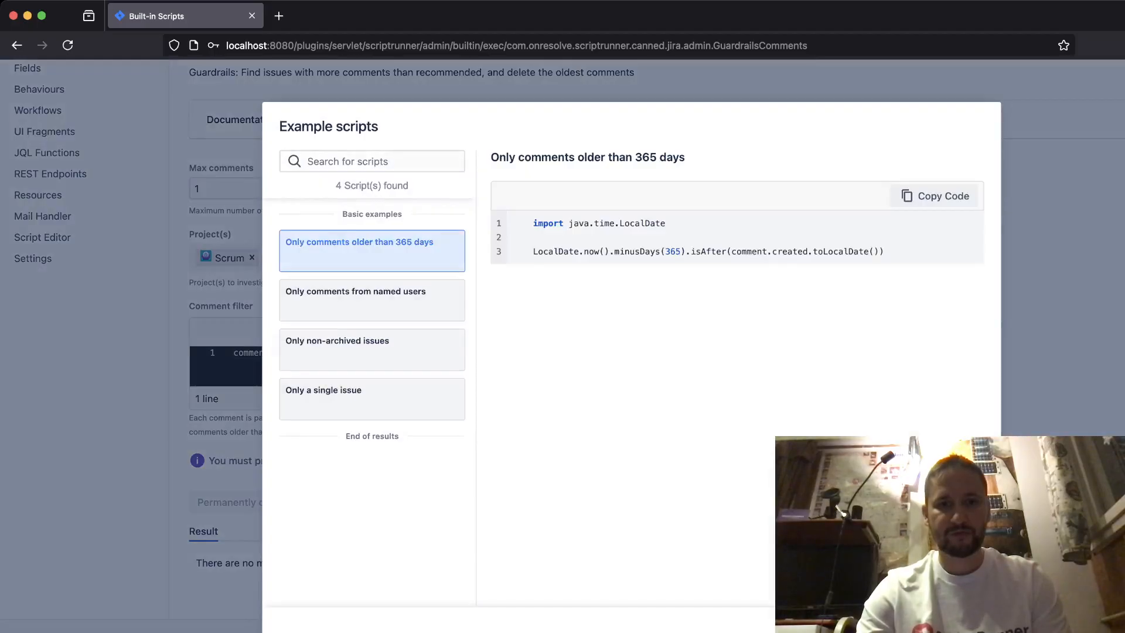
{"action": "left_click", "coordinate": [935, 196]}
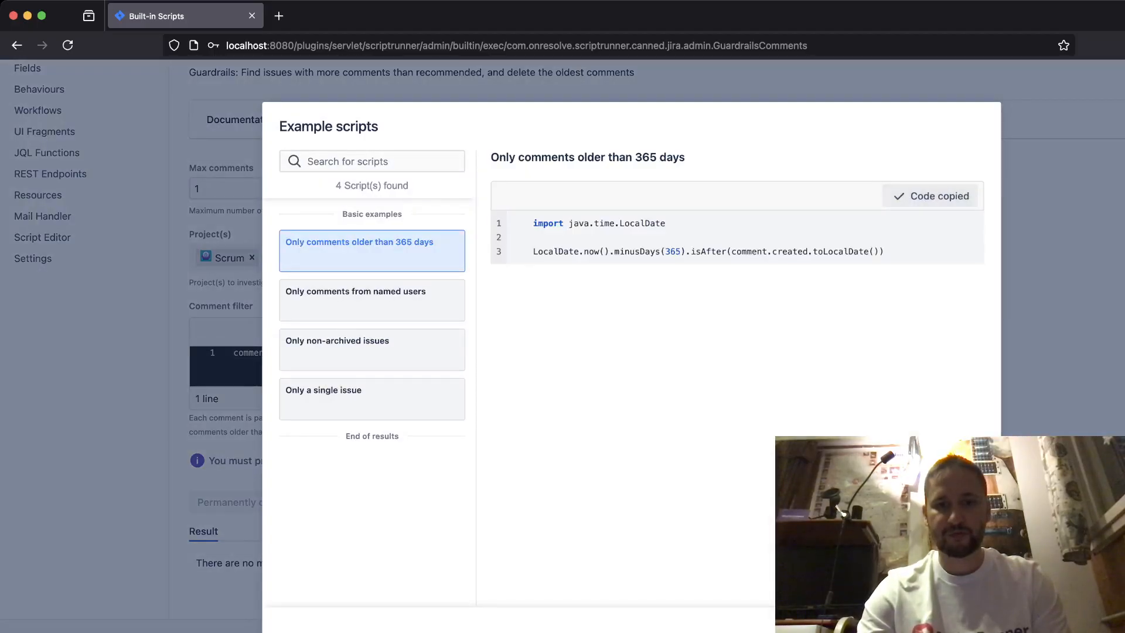
{"action": "key", "text": "Escape"}
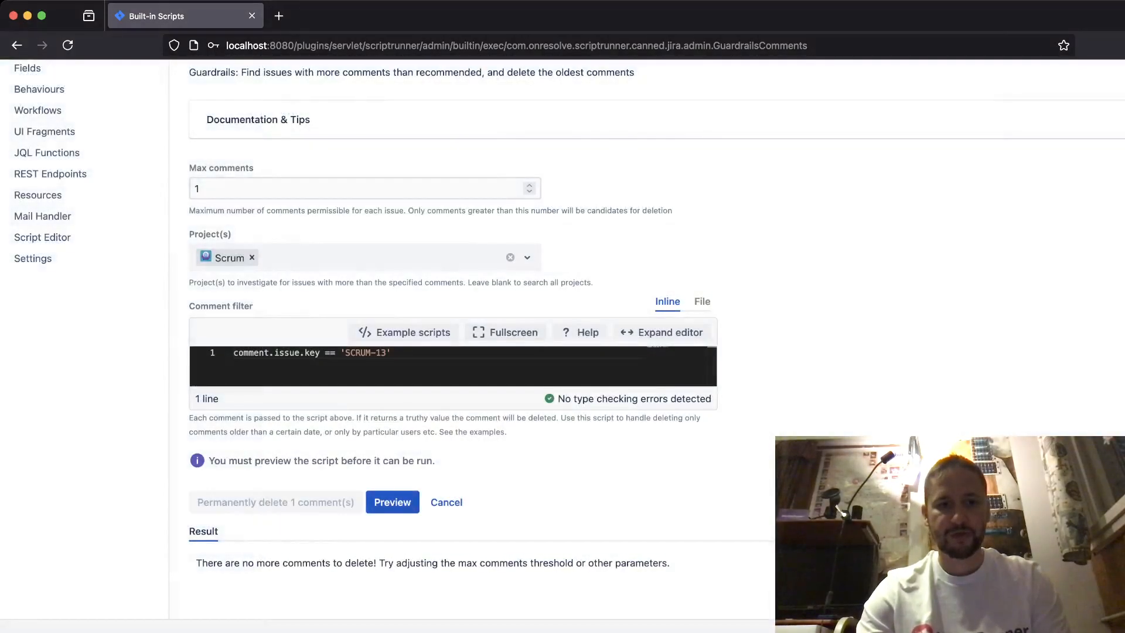
{"action": "left_click_drag", "start_coordinate": [392, 353], "coordinate": [351, 353]}
{"action": "key", "text": "ctrl+a"}
{"action": "key", "text": "ctrl+v"}
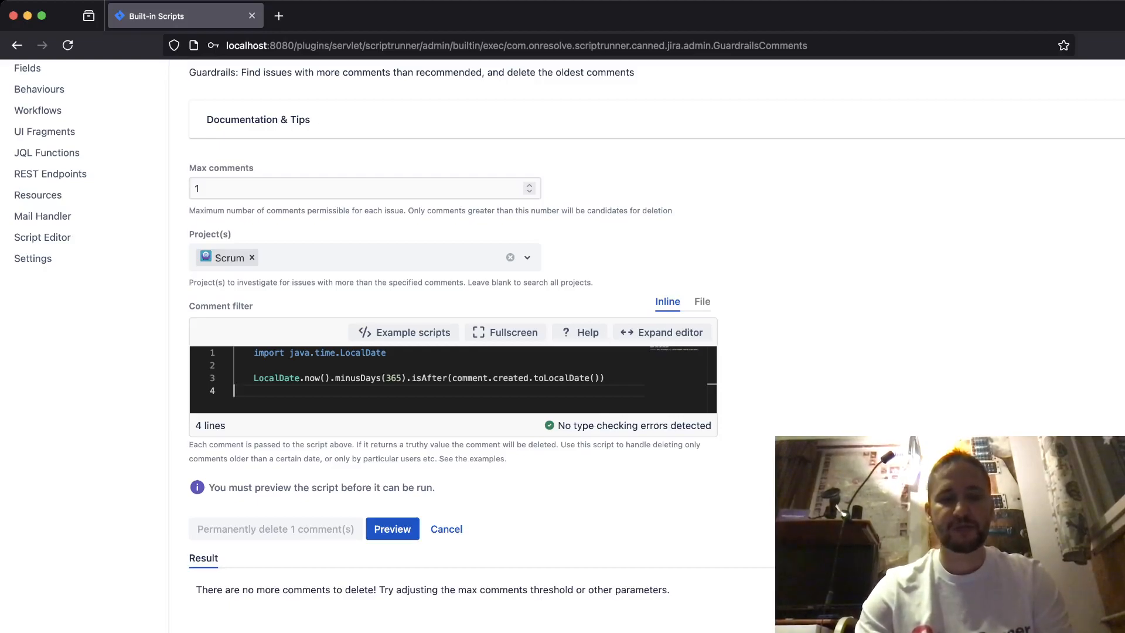
{"action": "scroll", "coordinate": [644, 351], "scroll_direction": "up", "scroll_amount": 3}
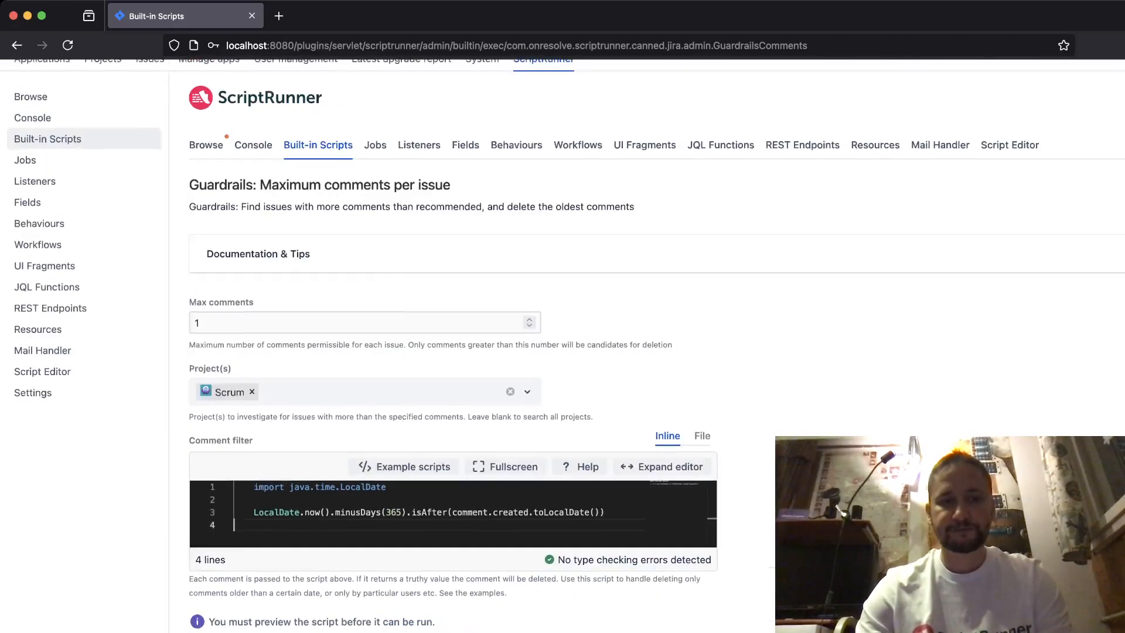
{"action": "left_click_drag", "start_coordinate": [188, 303], "coordinate": [253, 303]}
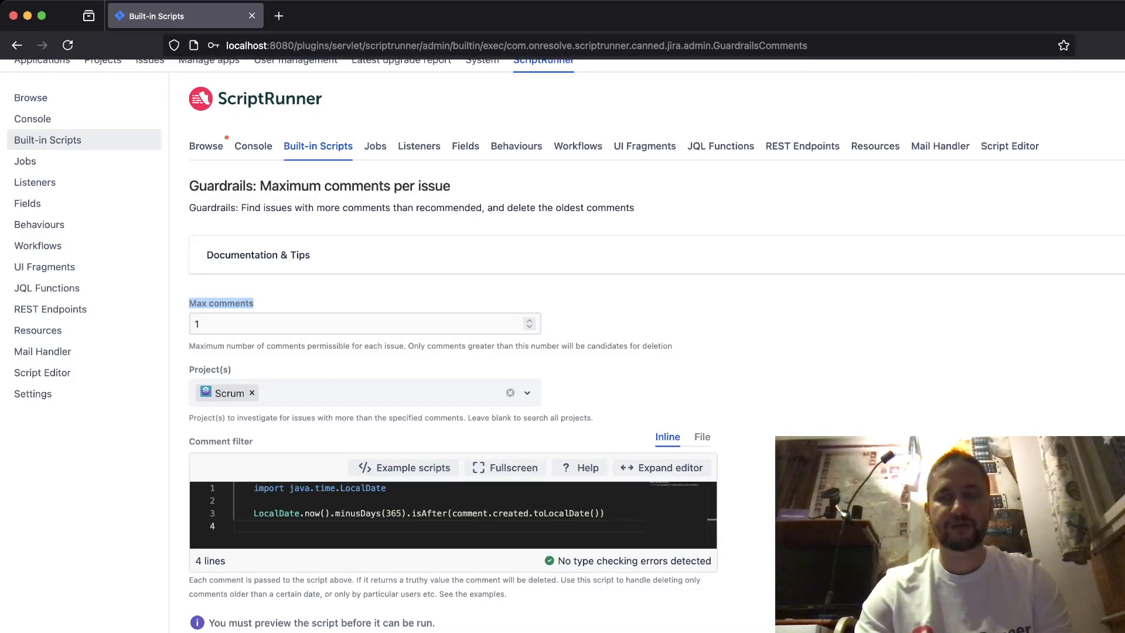
{"action": "left_click", "coordinate": [251, 304]}
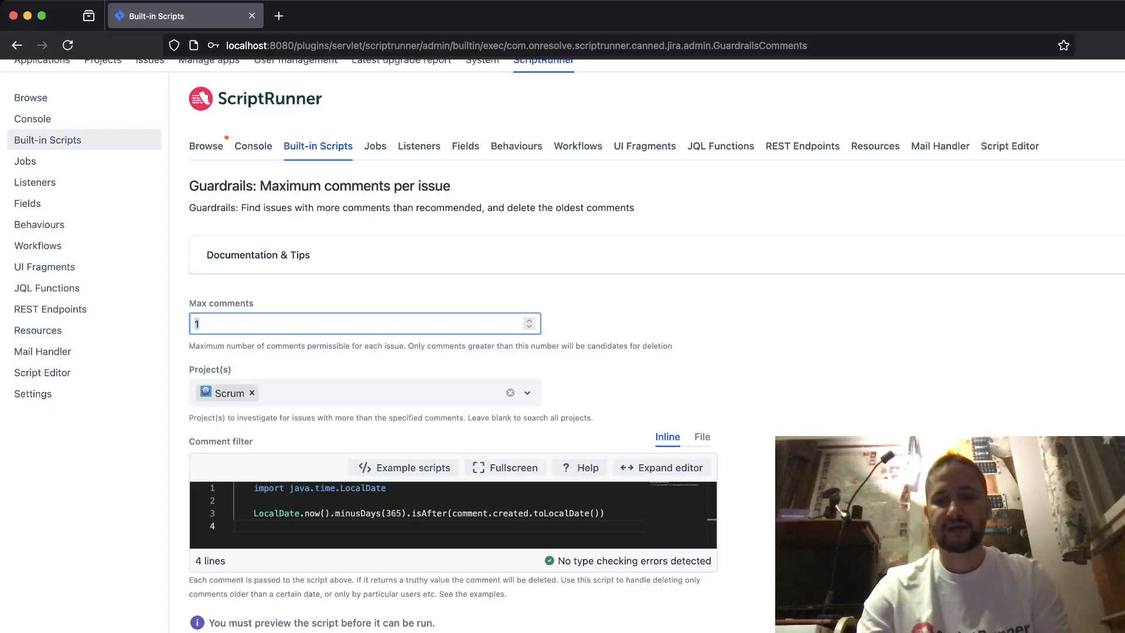
{"action": "key", "text": "super+Tab"}
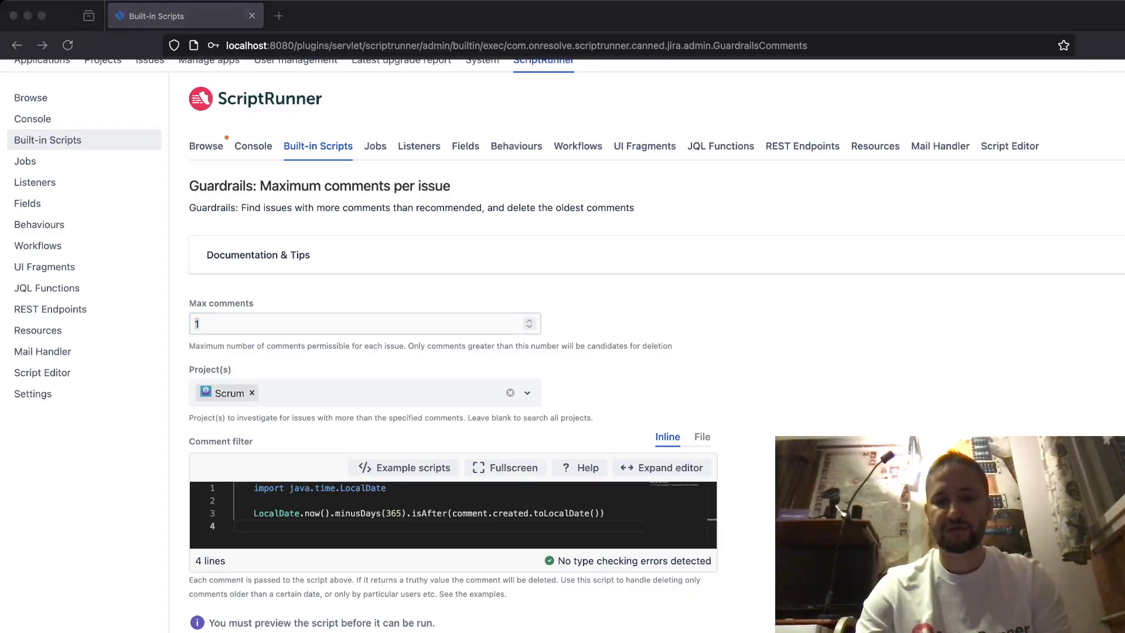